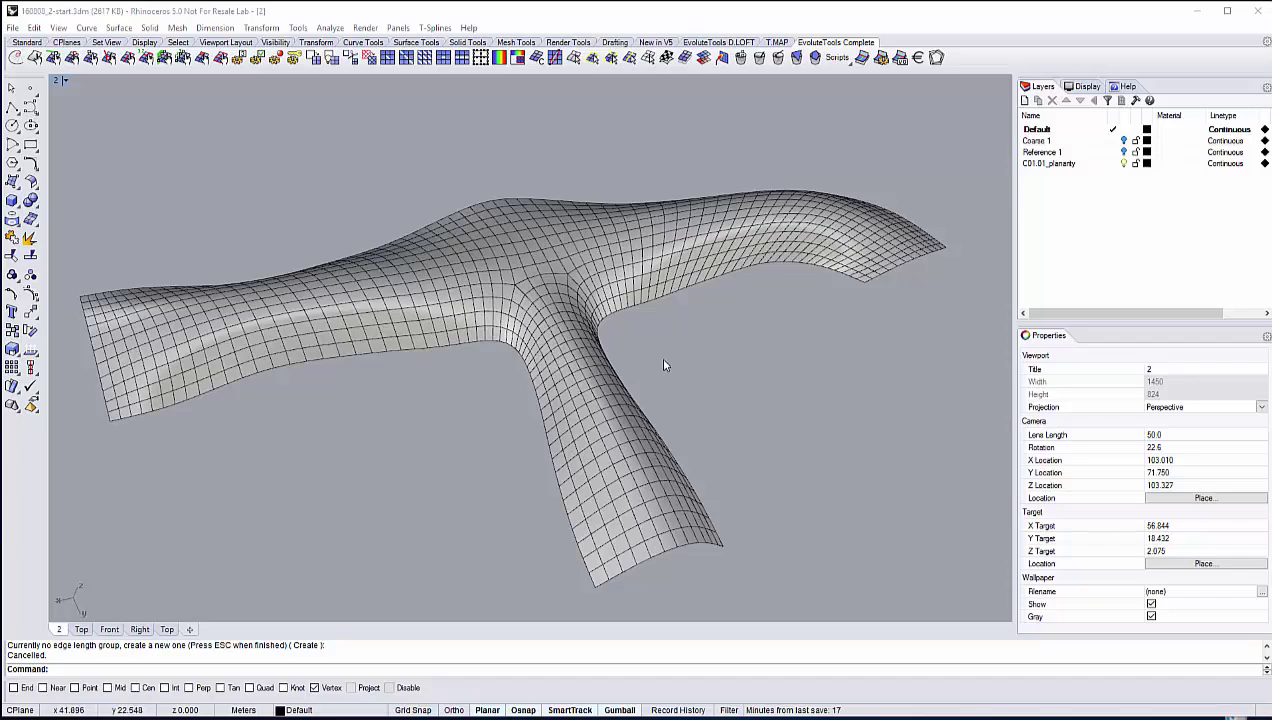
Run a planarity analysis on the three-armed quad mesh
right_drag(670, 363, 529, 257)
click(535, 268)
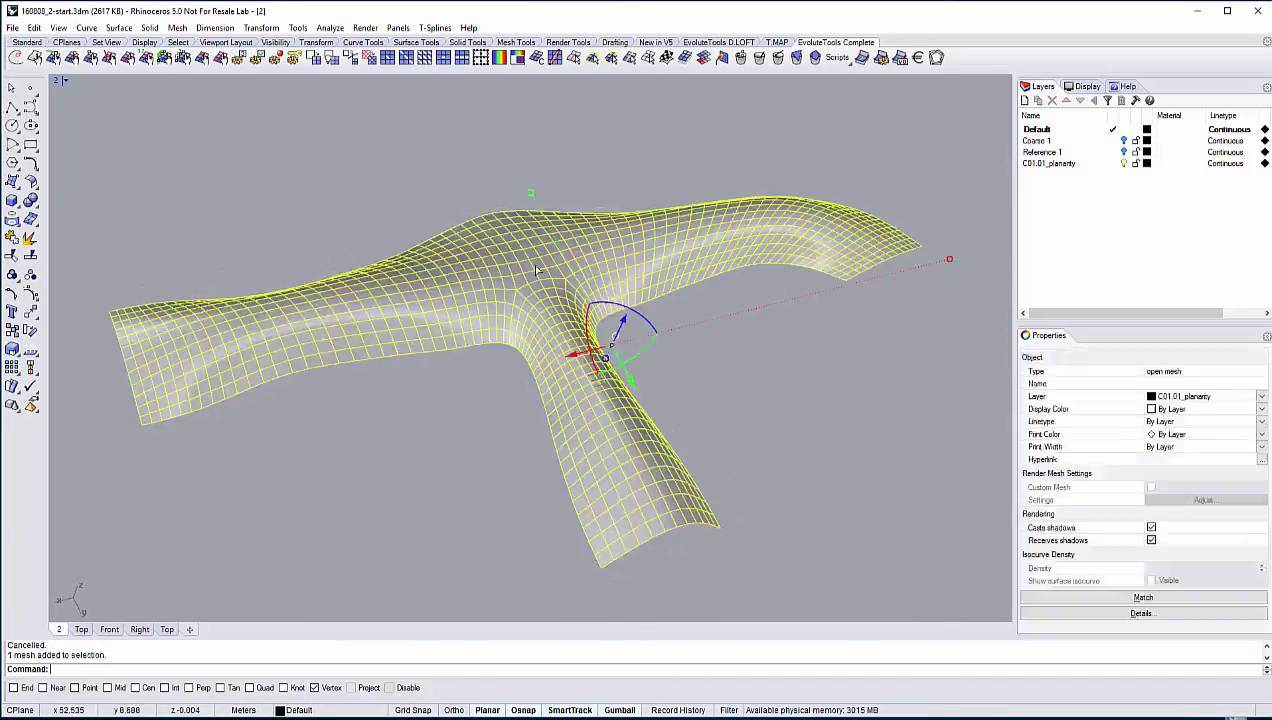
click(499, 57)
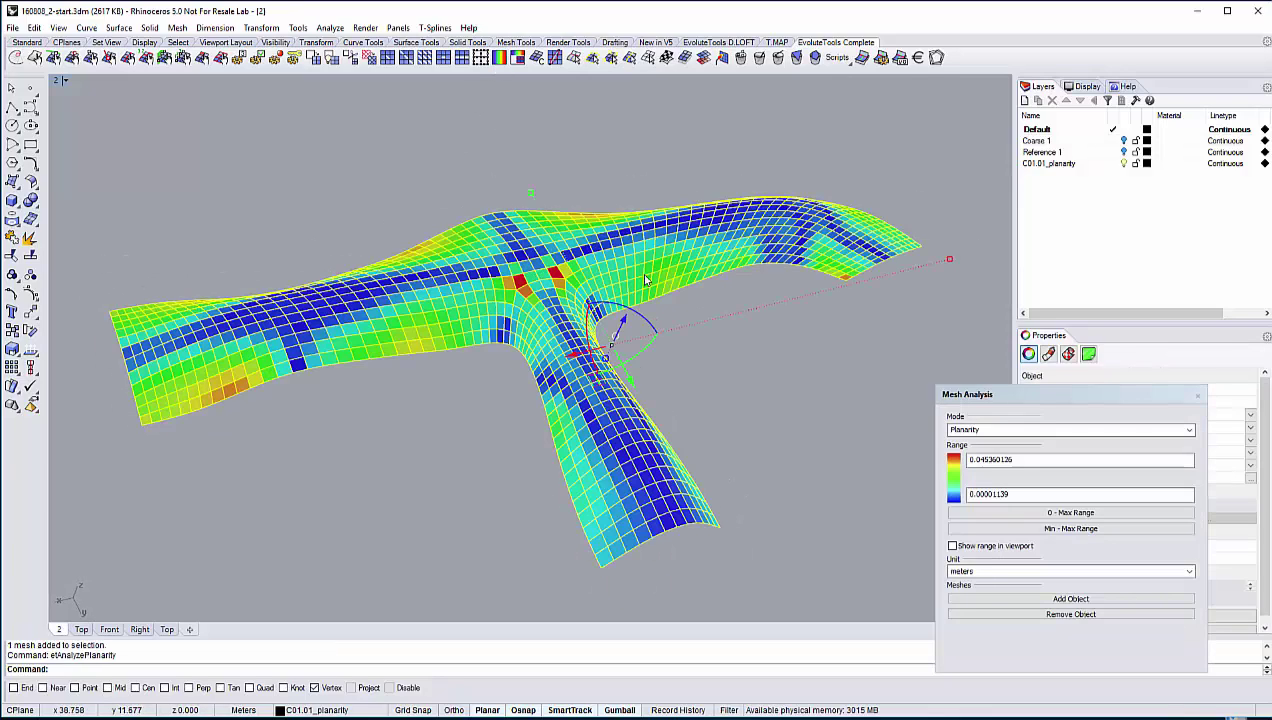
Examine the planarity colours around the branch junction and along all three arms, and close the analysis and clear the selection
scroll(622, 340, up, 1)
right_drag(622, 340, 820, 215)
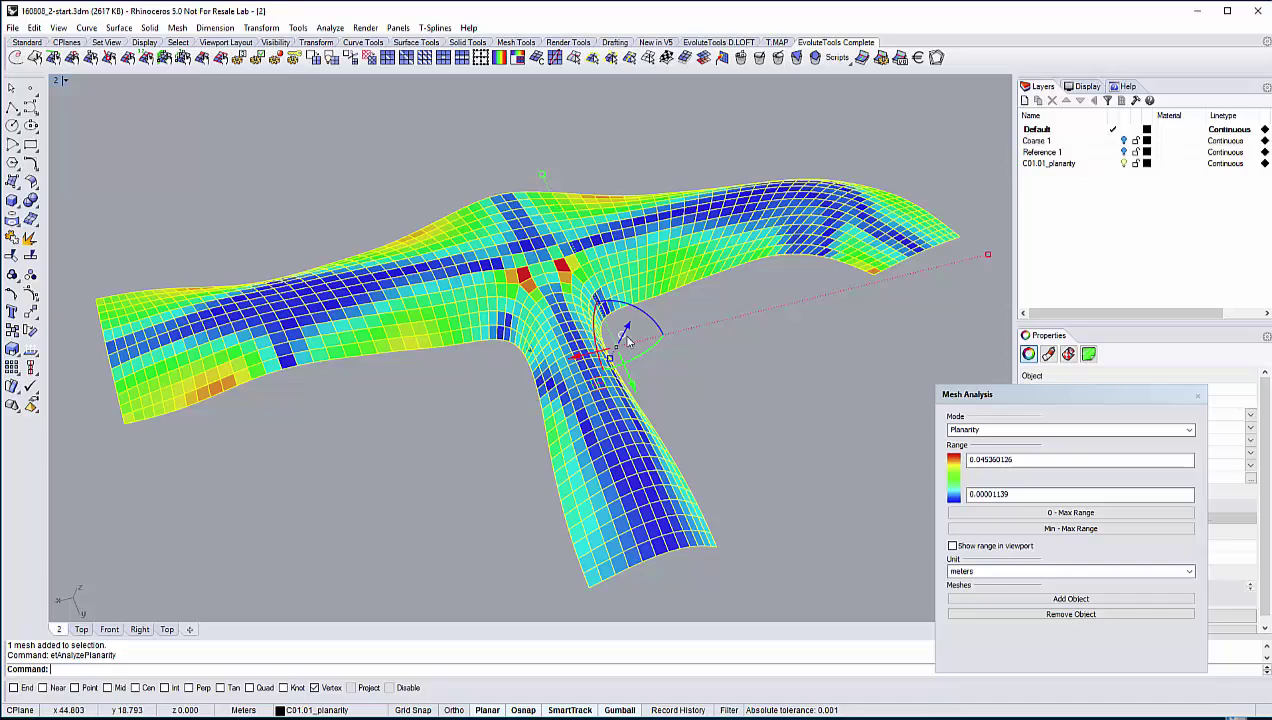
right_drag(627, 341, 620, 346)
scroll(620, 345, up, 5)
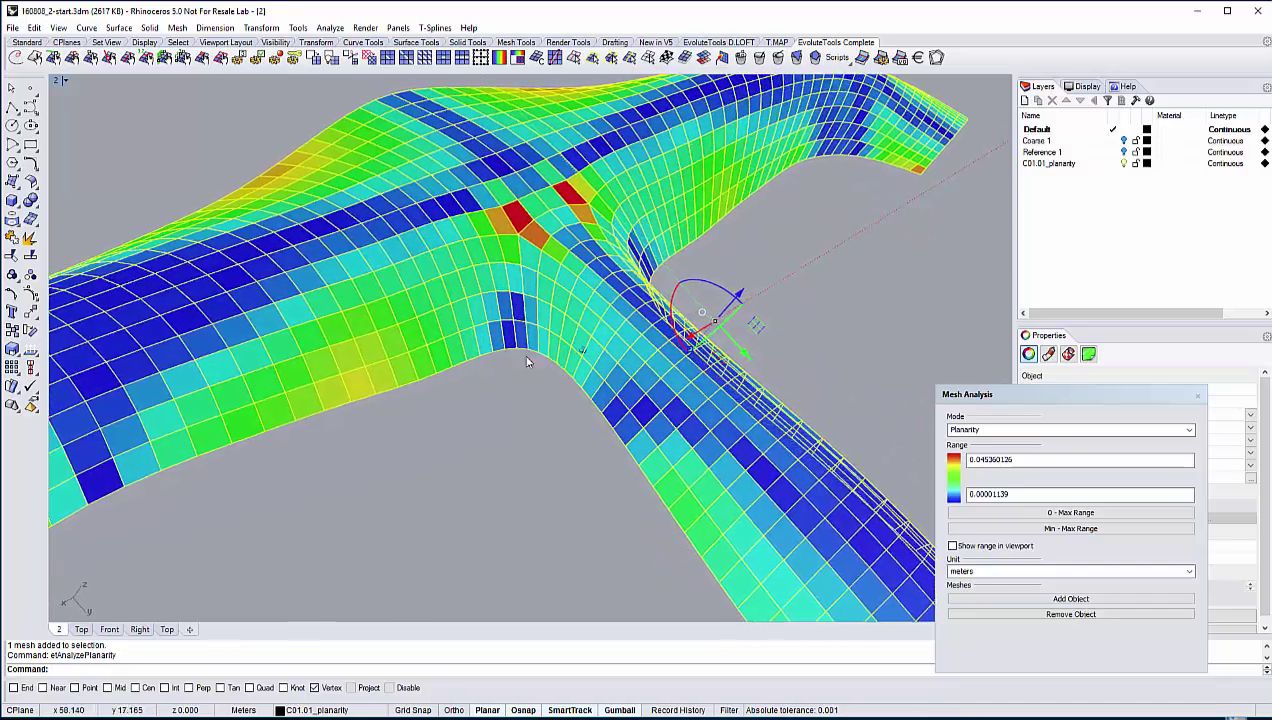
right_drag(566, 353, 723, 378)
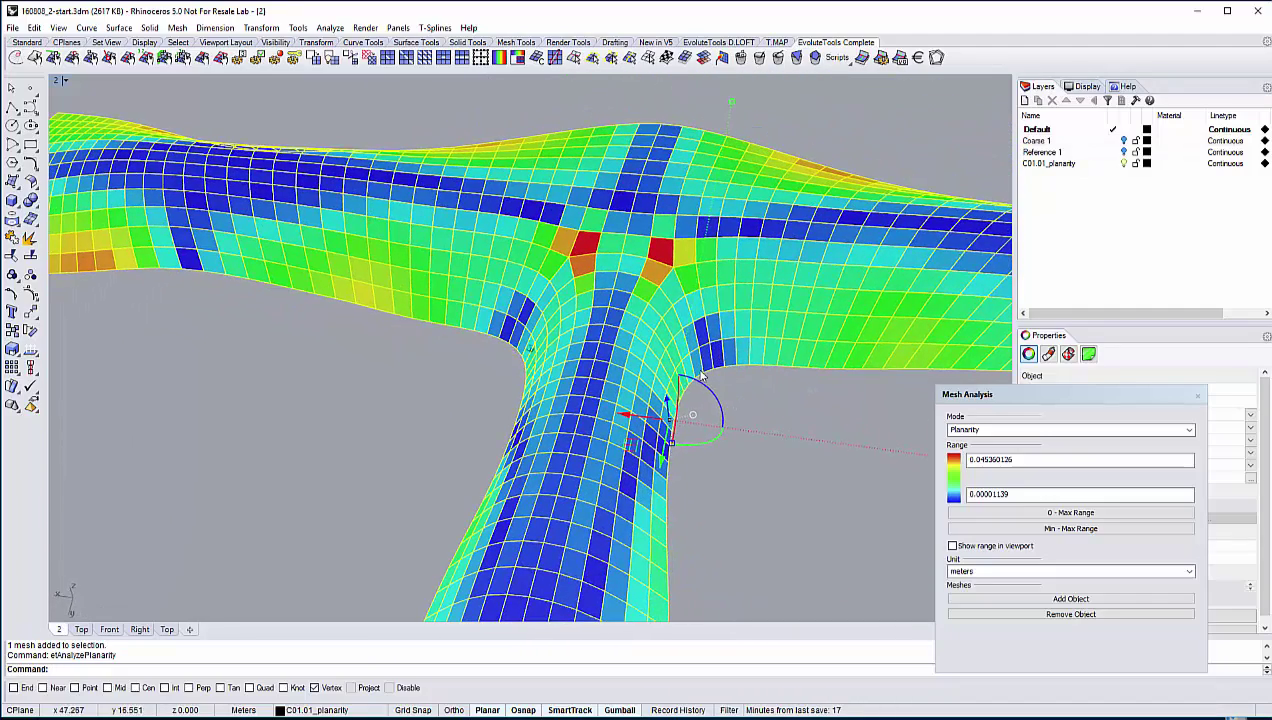
key(Left)
key(Left)
key(Left)
key(Left)
key(Left)
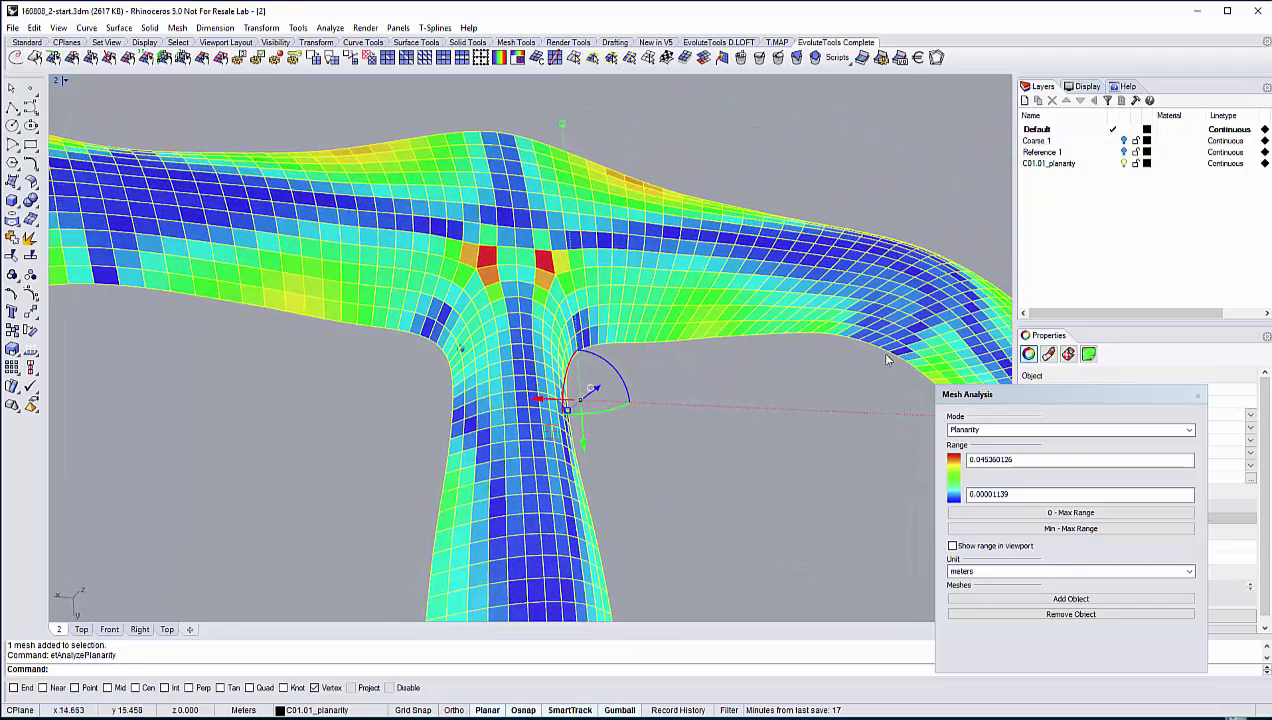
right_drag(876, 357, 678, 294)
scroll(758, 352, down, 4)
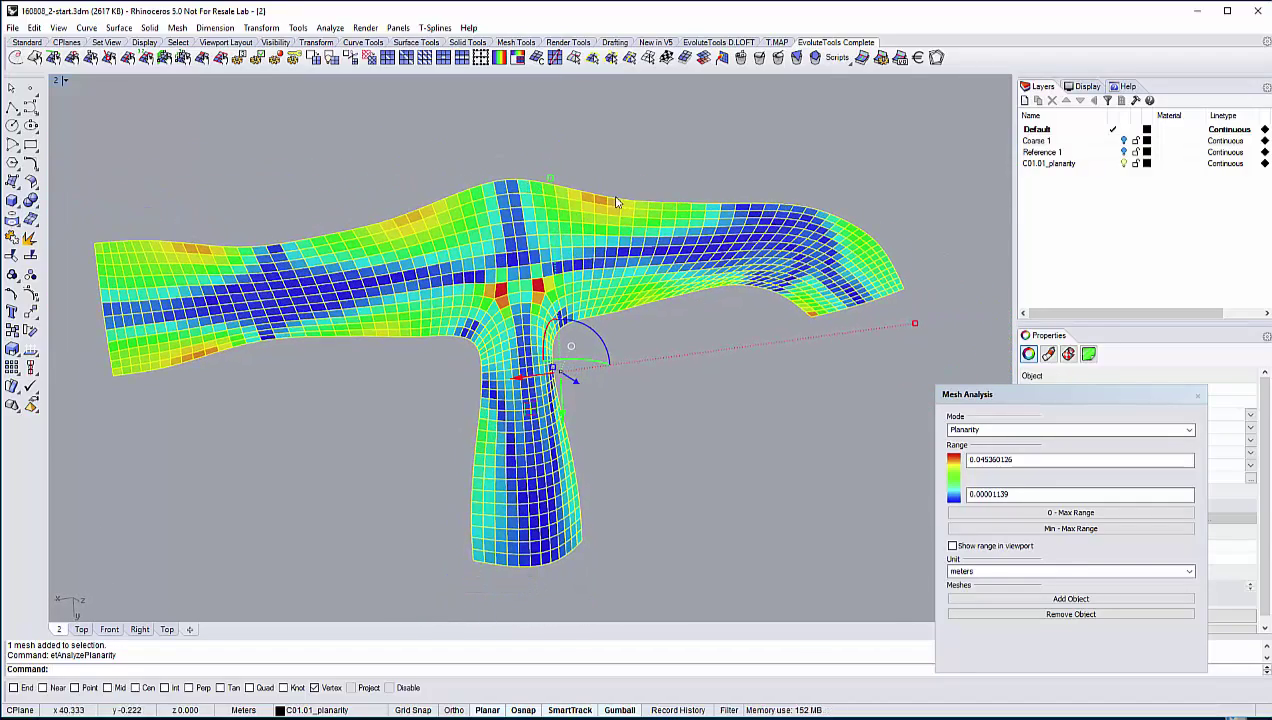
right_drag(691, 209, 718, 324)
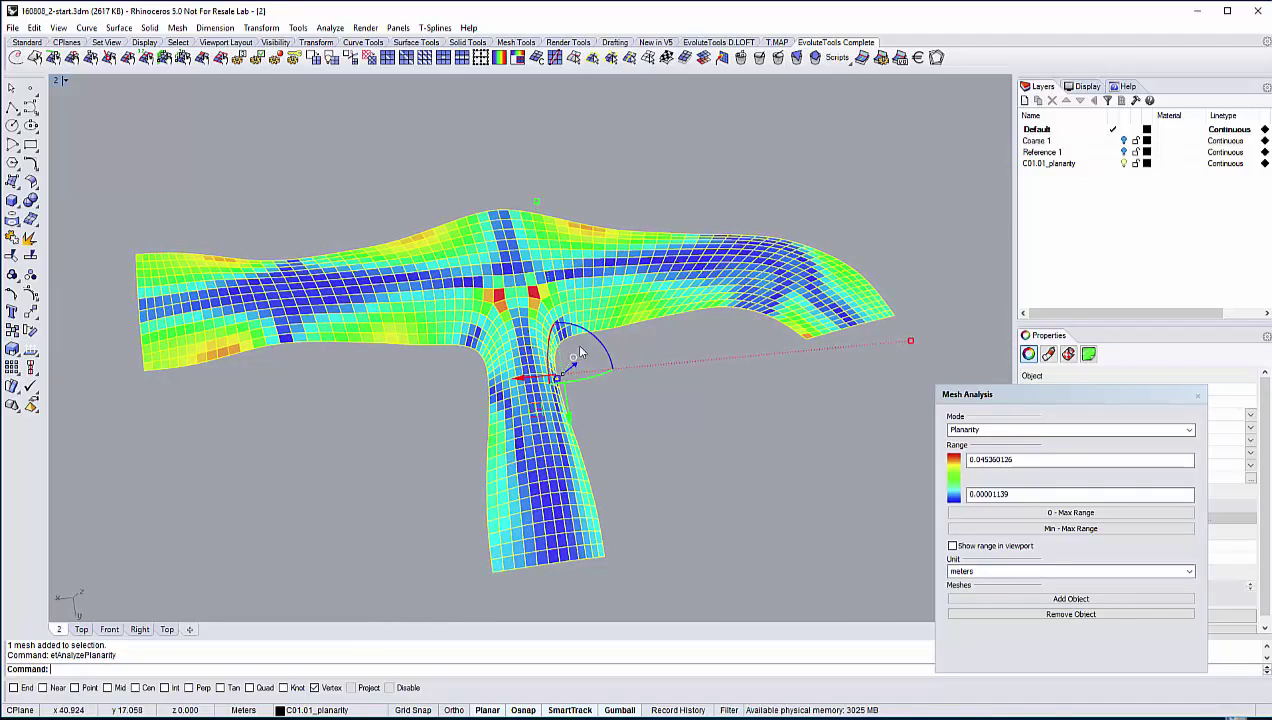
key(Left)
key(Left)
key(Left)
key(Left)
key(Left)
key(Left)
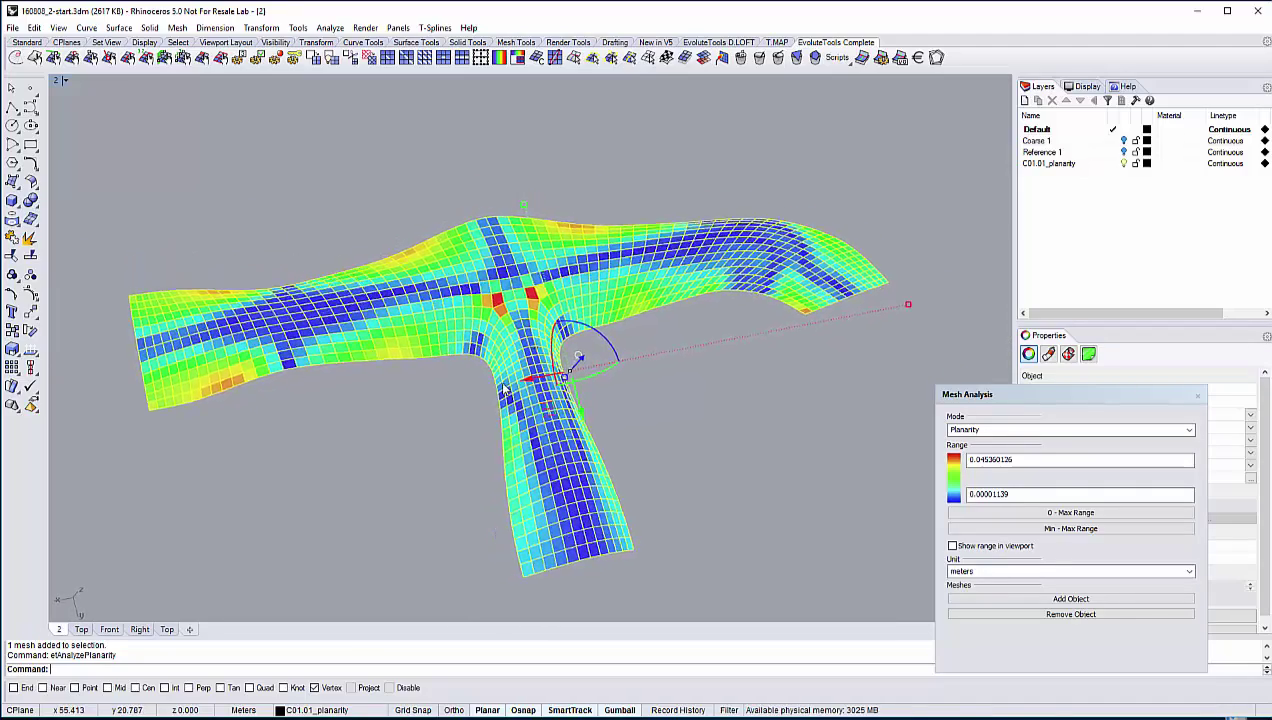
right_drag(509, 386, 535, 391)
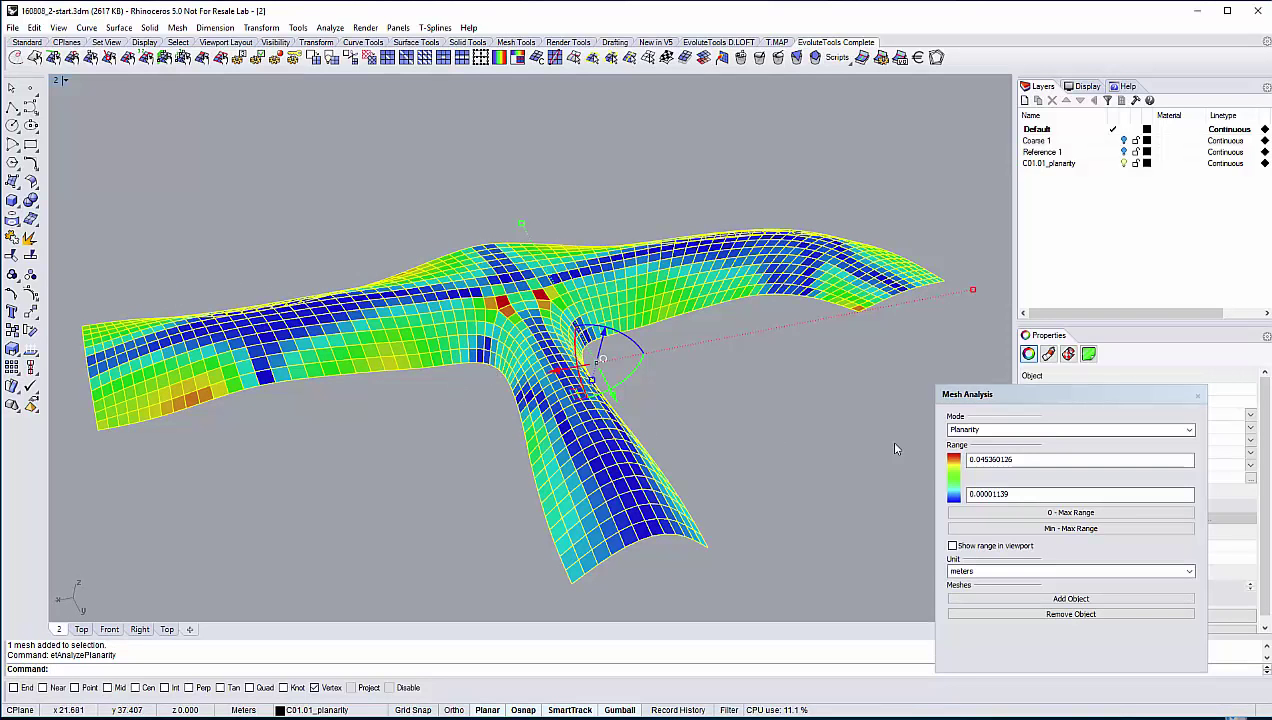
click(1197, 397)
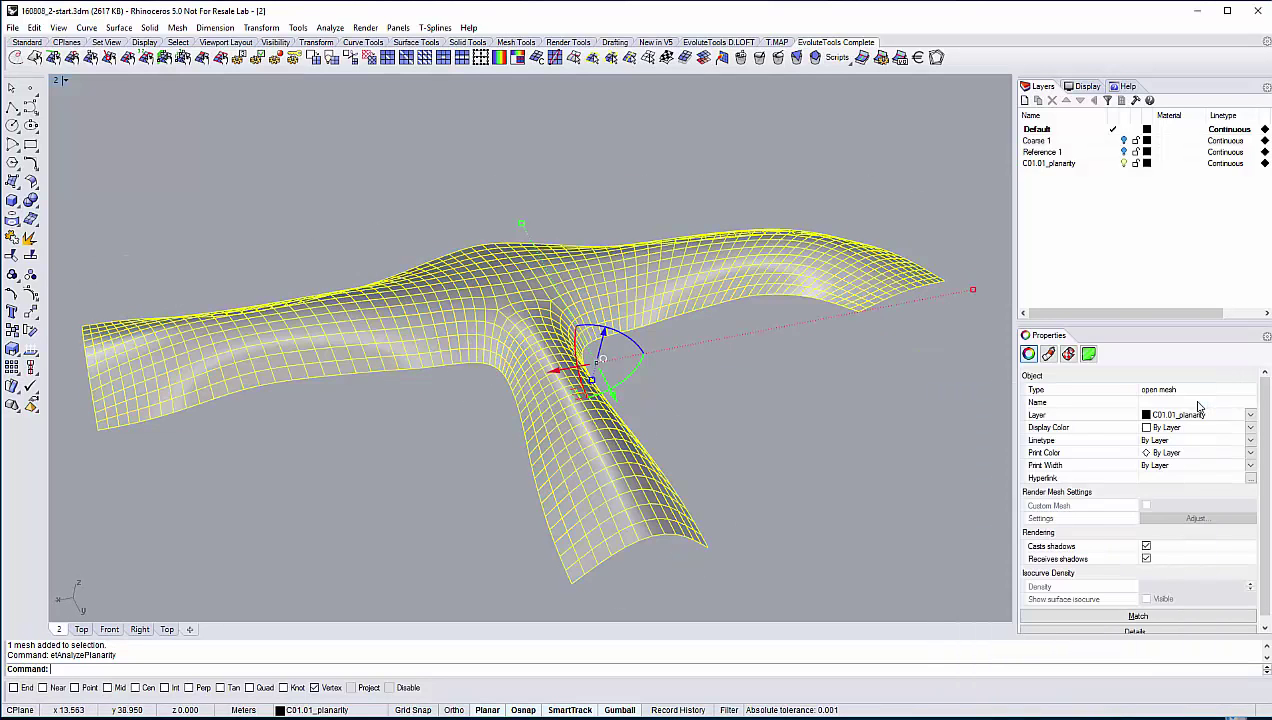
click(836, 428)
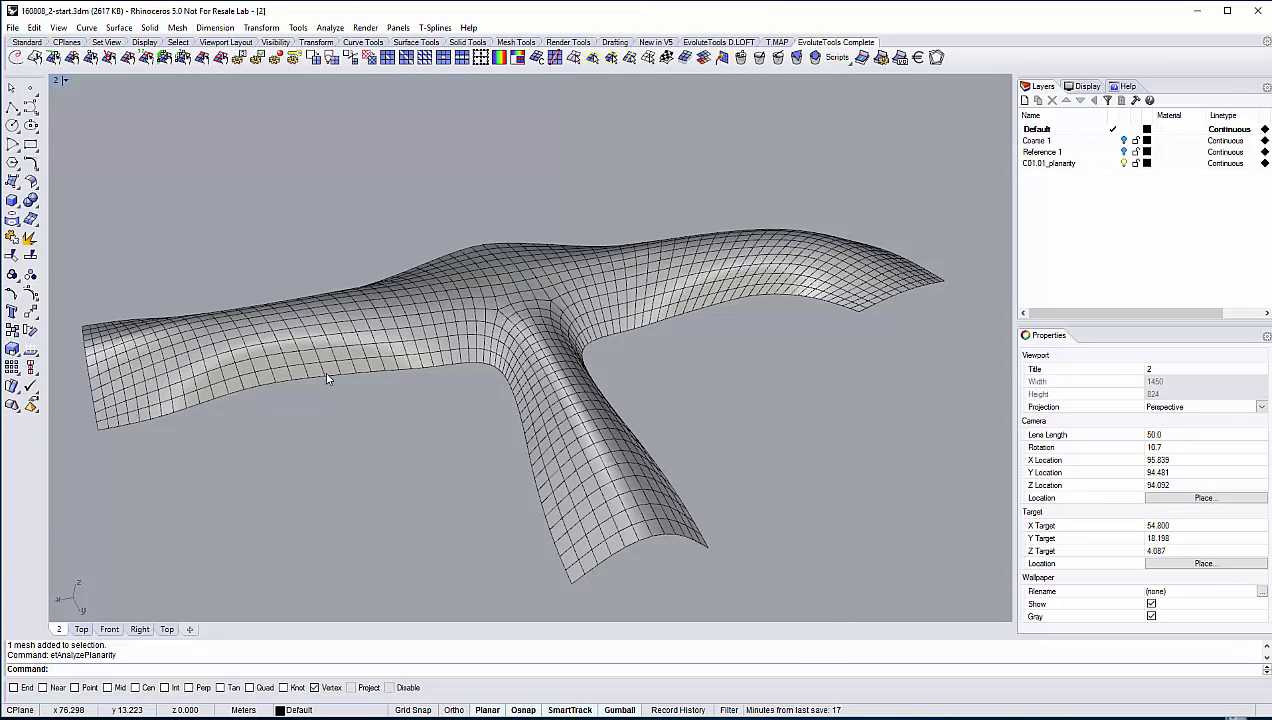
Create a new edge length optimization group on the mesh and add single edges along the front boundary, starting at the arm's outer corner
click(336, 347)
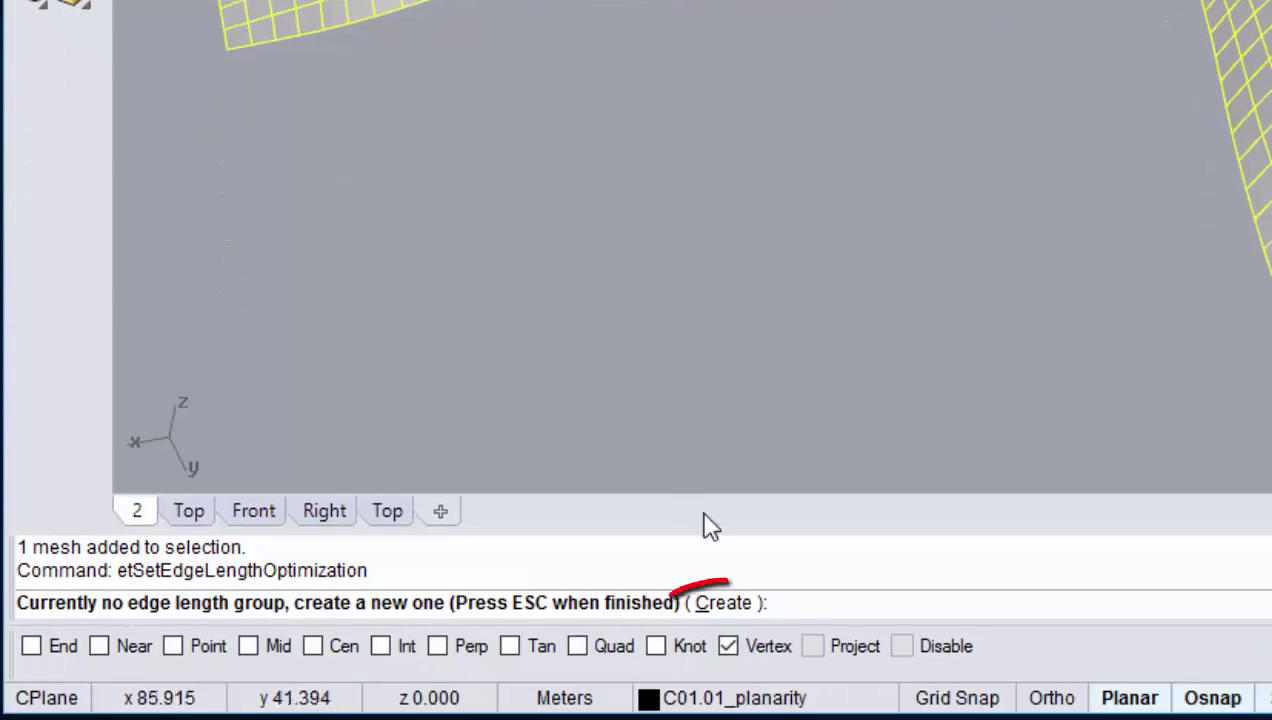
click(741, 610)
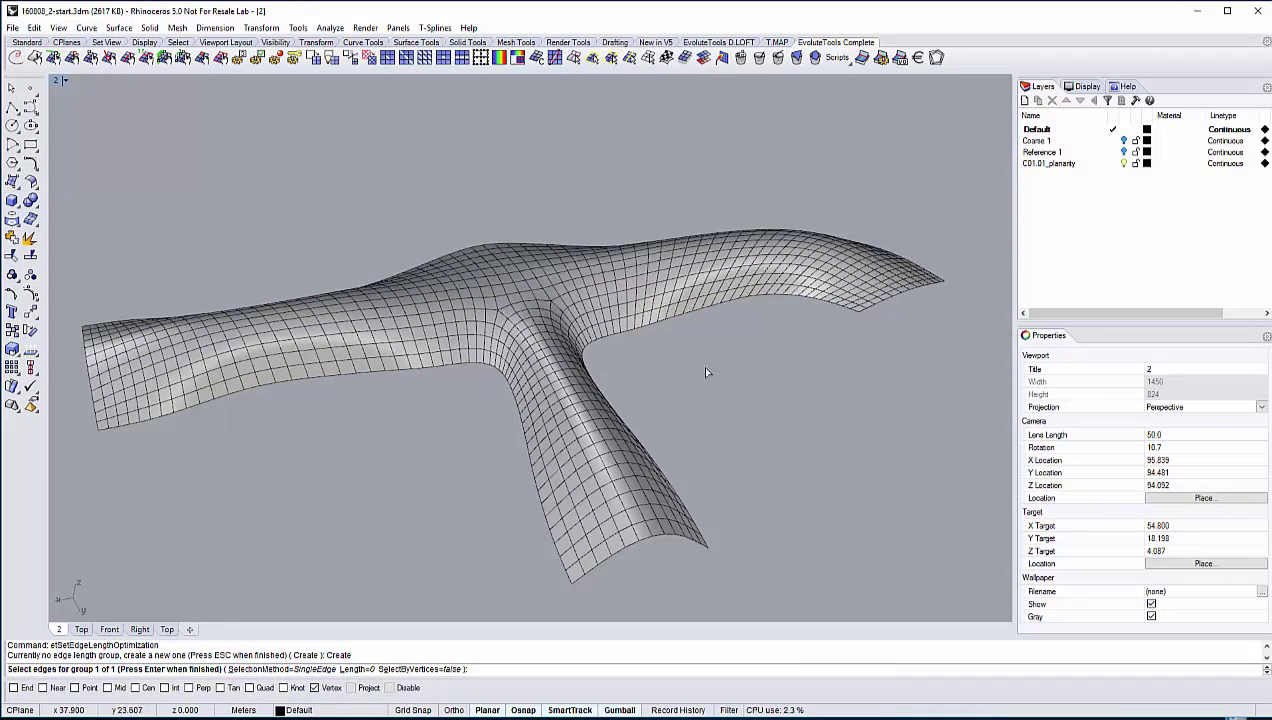
right_drag(651, 477, 910, 310)
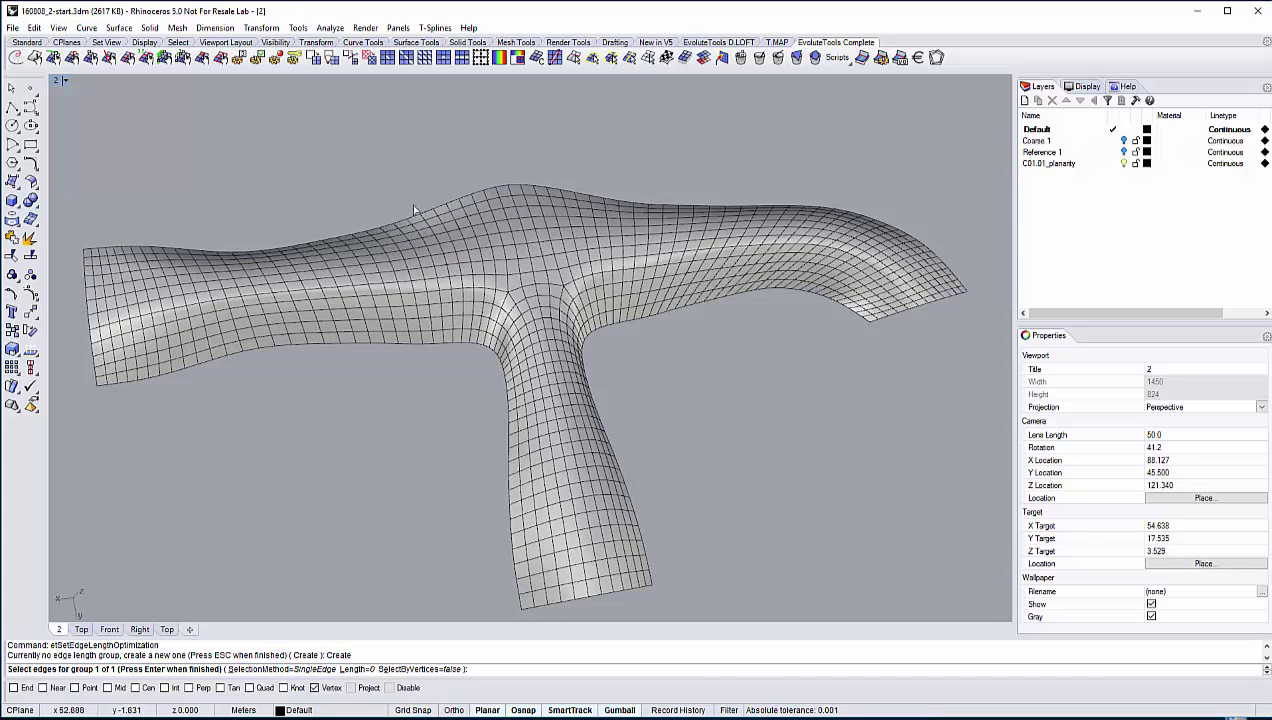
right_drag(200, 400, 394, 657)
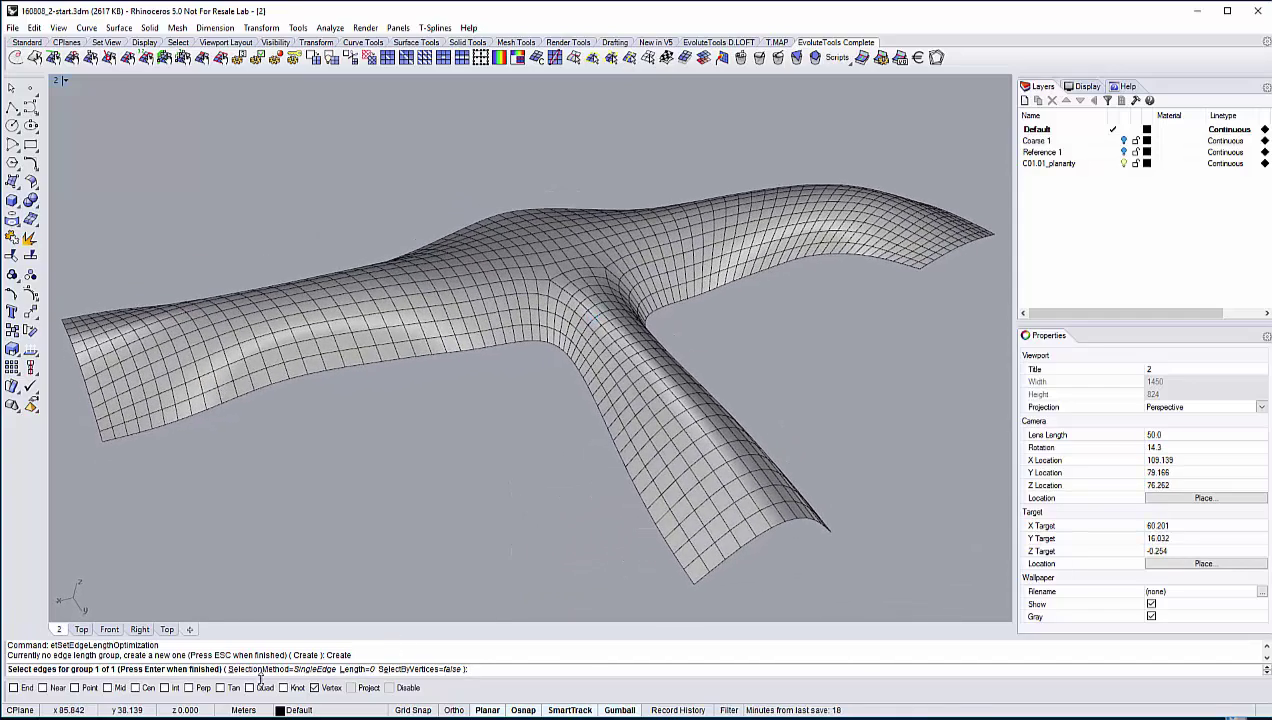
click(110, 439)
click(125, 436)
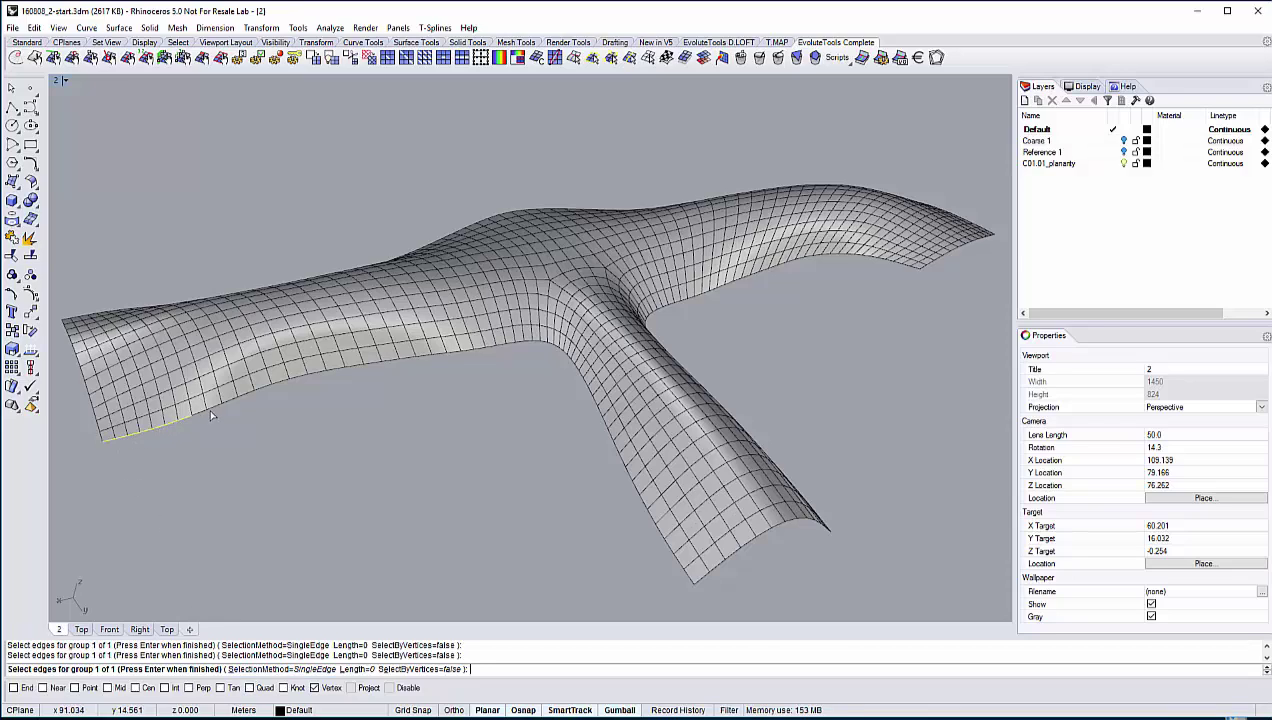
scroll(208, 415, up, 3)
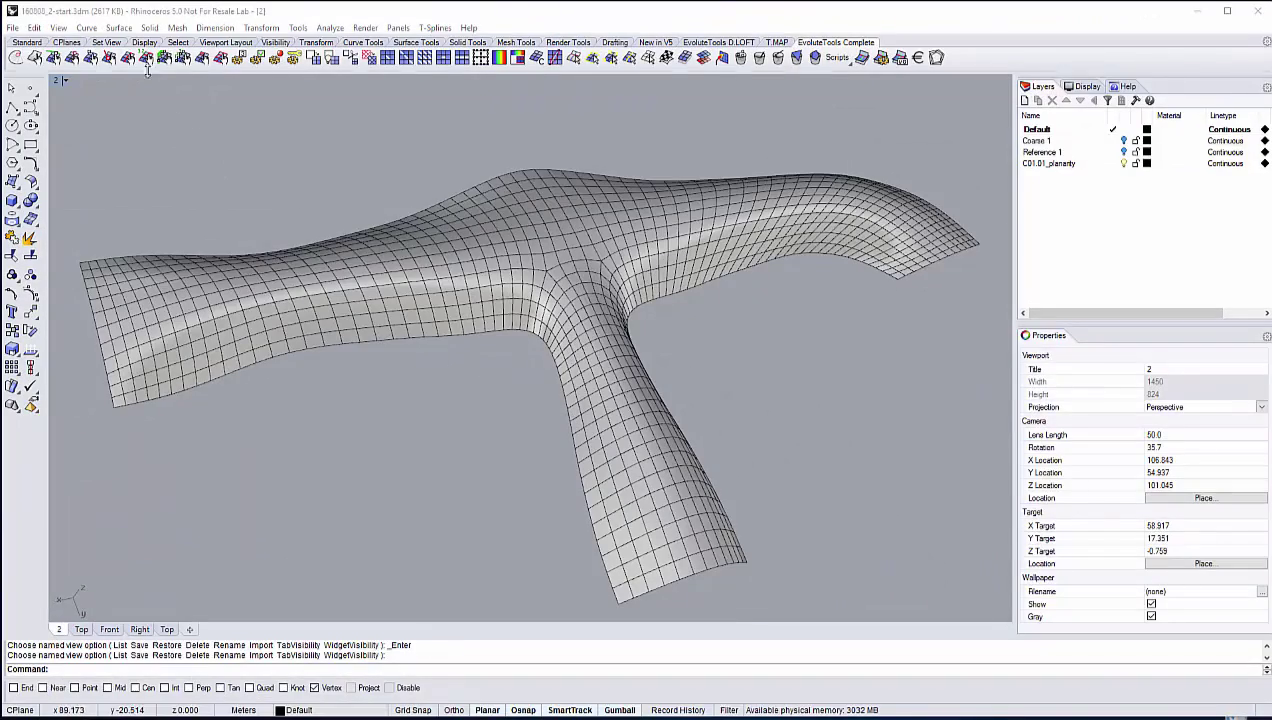
Reopen the mesh's edge length optimization and review the edges in Edgegroup1, Edgegroup2 and Edgegroup3
click(178, 279)
click(147, 59)
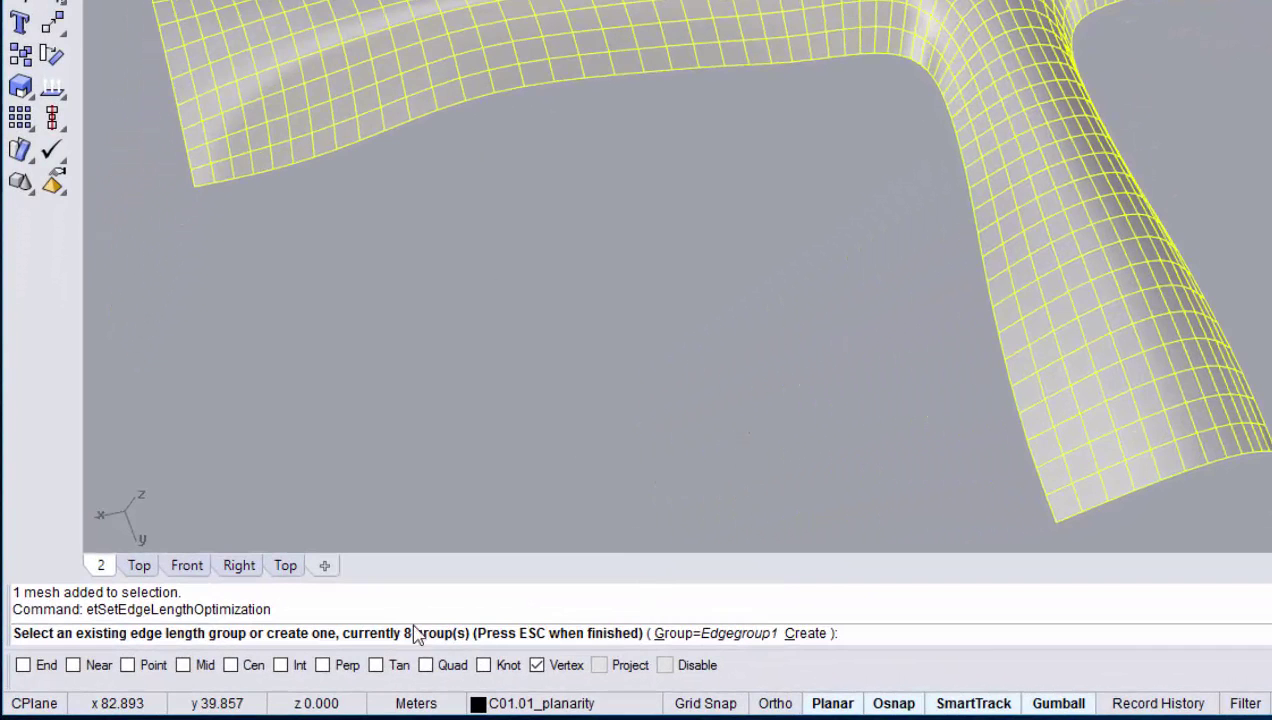
click(716, 634)
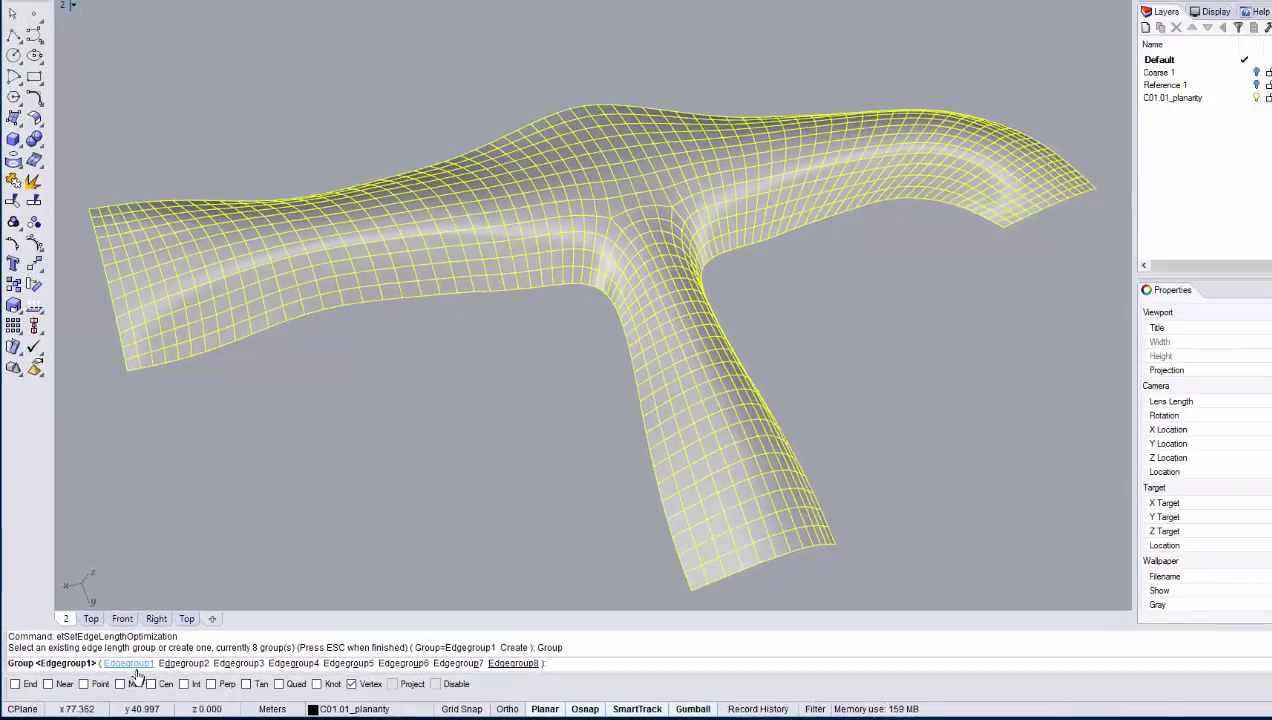
click(210, 635)
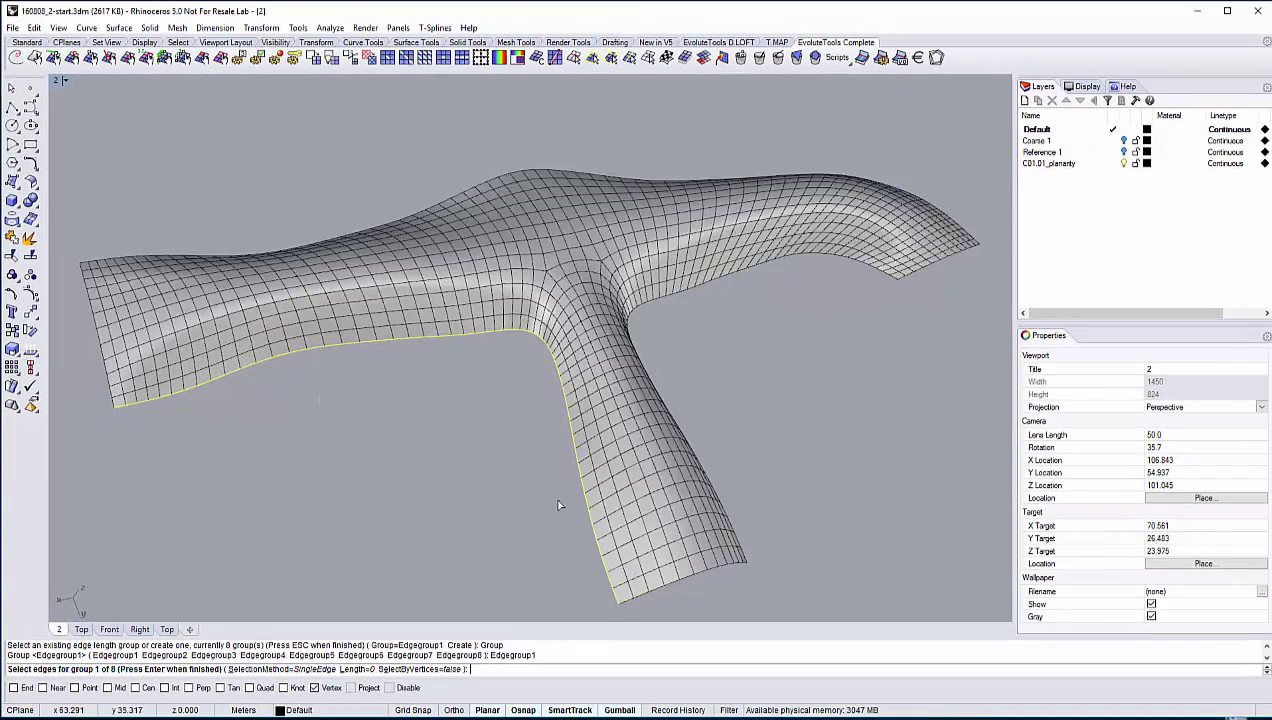
key(Return)
click(396, 671)
click(181, 671)
key(Return)
click(418, 669)
click(213, 669)
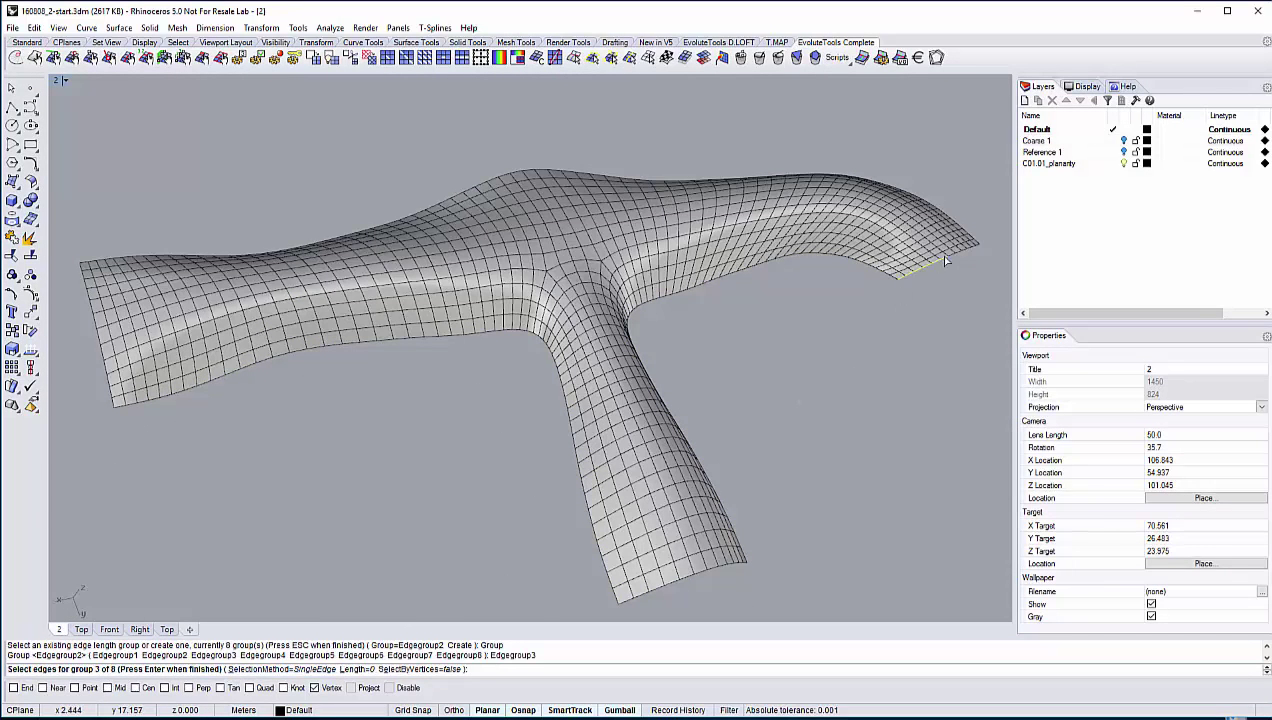
Review the boundary edges assigned to Edgegroup4, Edgegroup5 and Edgegroup6
key(Return)
click(418, 669)
click(265, 669)
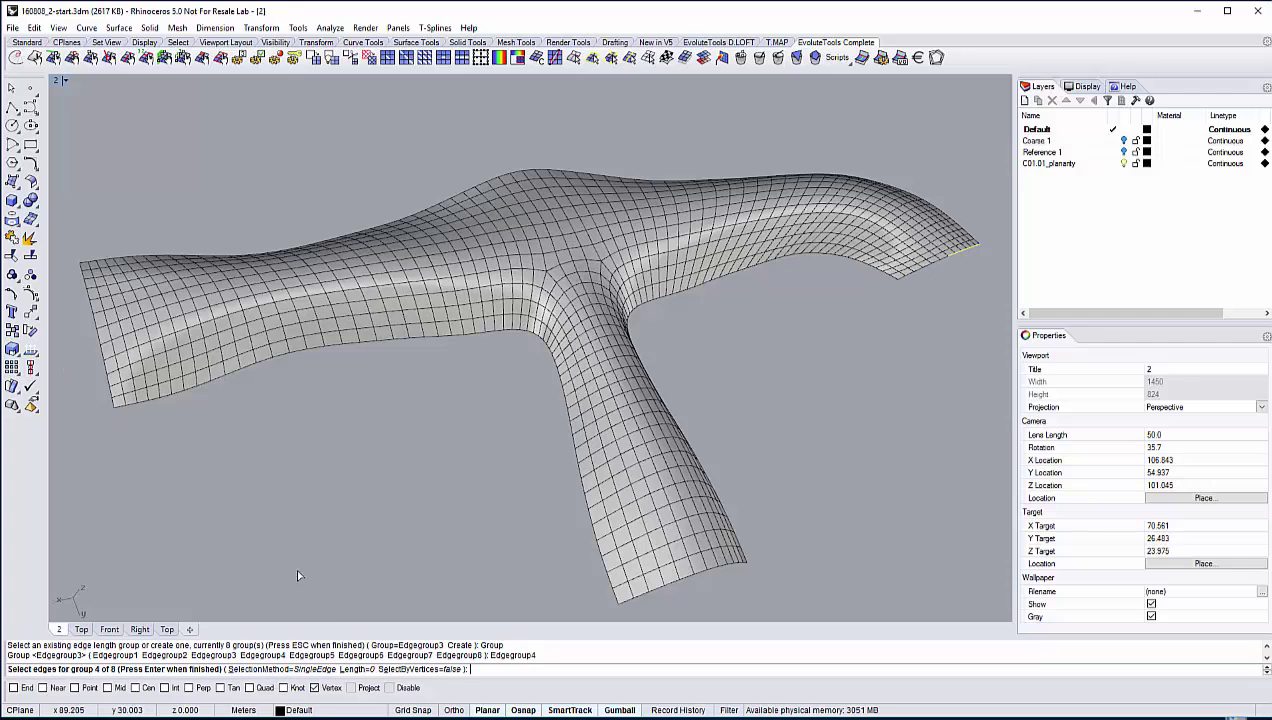
key(Return)
click(418, 669)
click(317, 669)
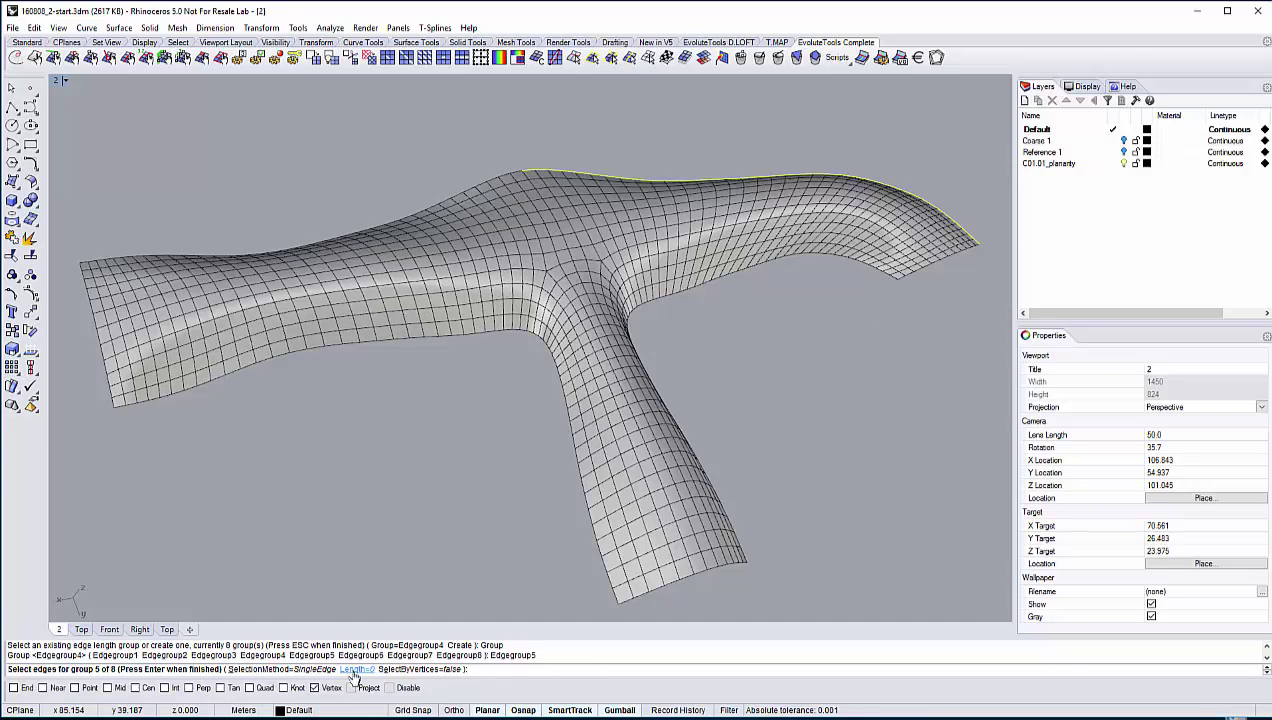
key(Return)
click(392, 672)
click(355, 672)
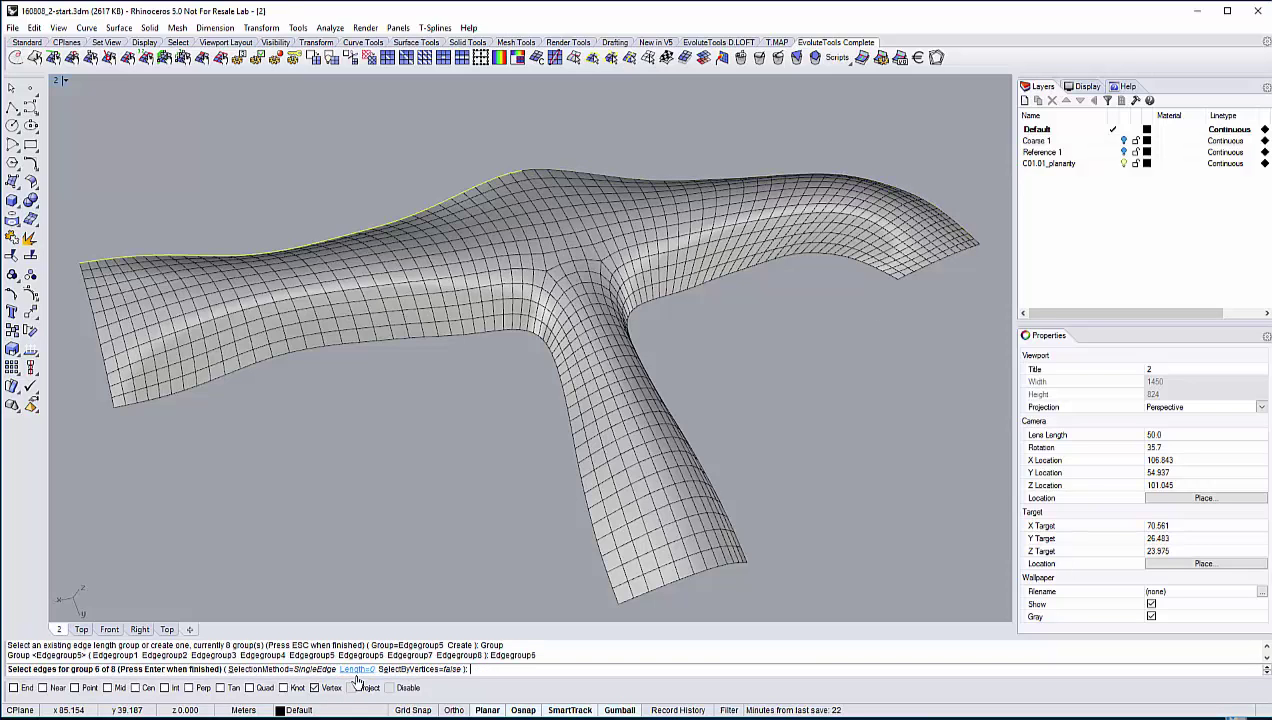
Review the edges assigned to the last two edge length groups, Edgegroup7 and Edgegroup8
key(Return)
click(410, 669)
click(410, 669)
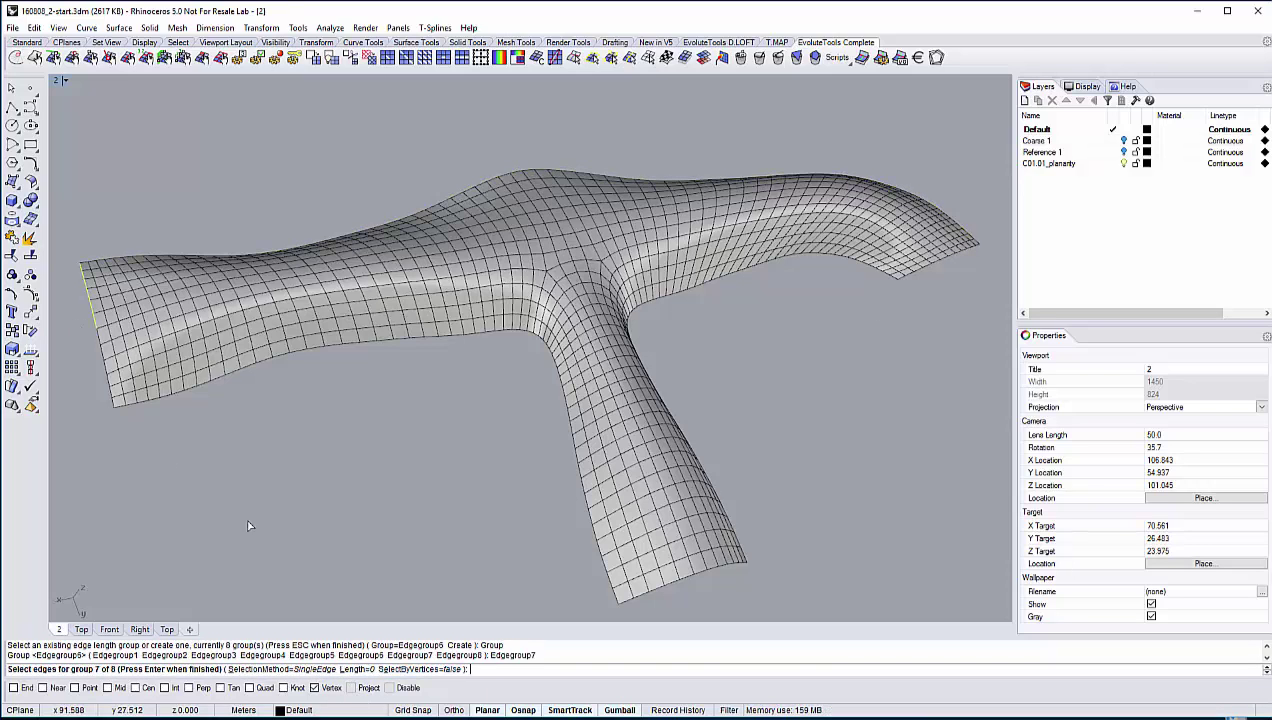
key(Return)
click(420, 669)
click(450, 669)
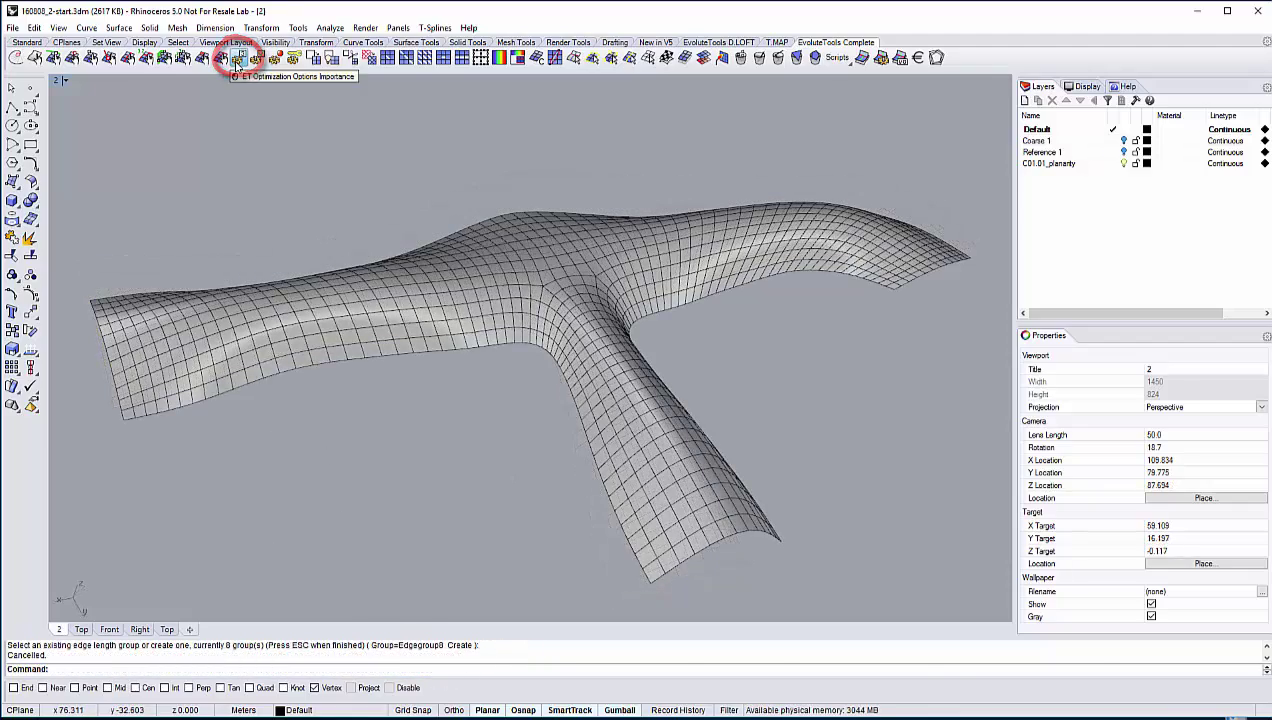
Set the IdealEdgeLength importance to 1 in the optimization options
click(238, 60)
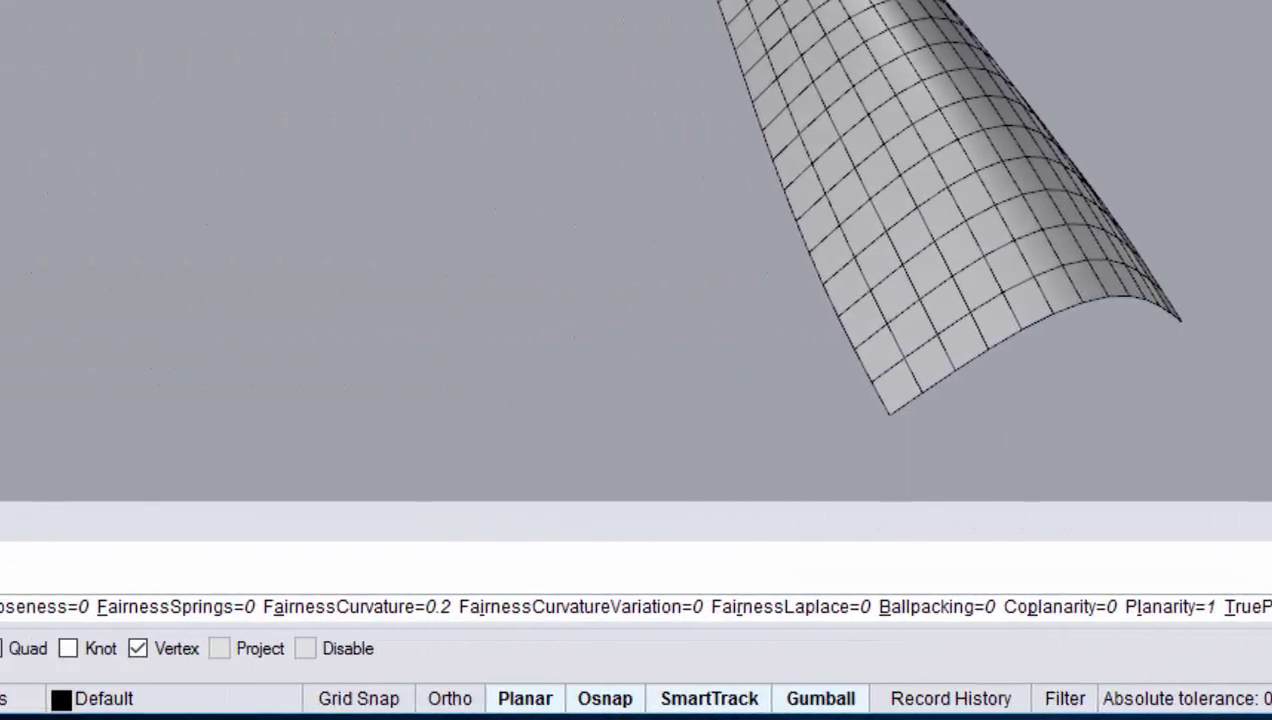
click(1268, 607)
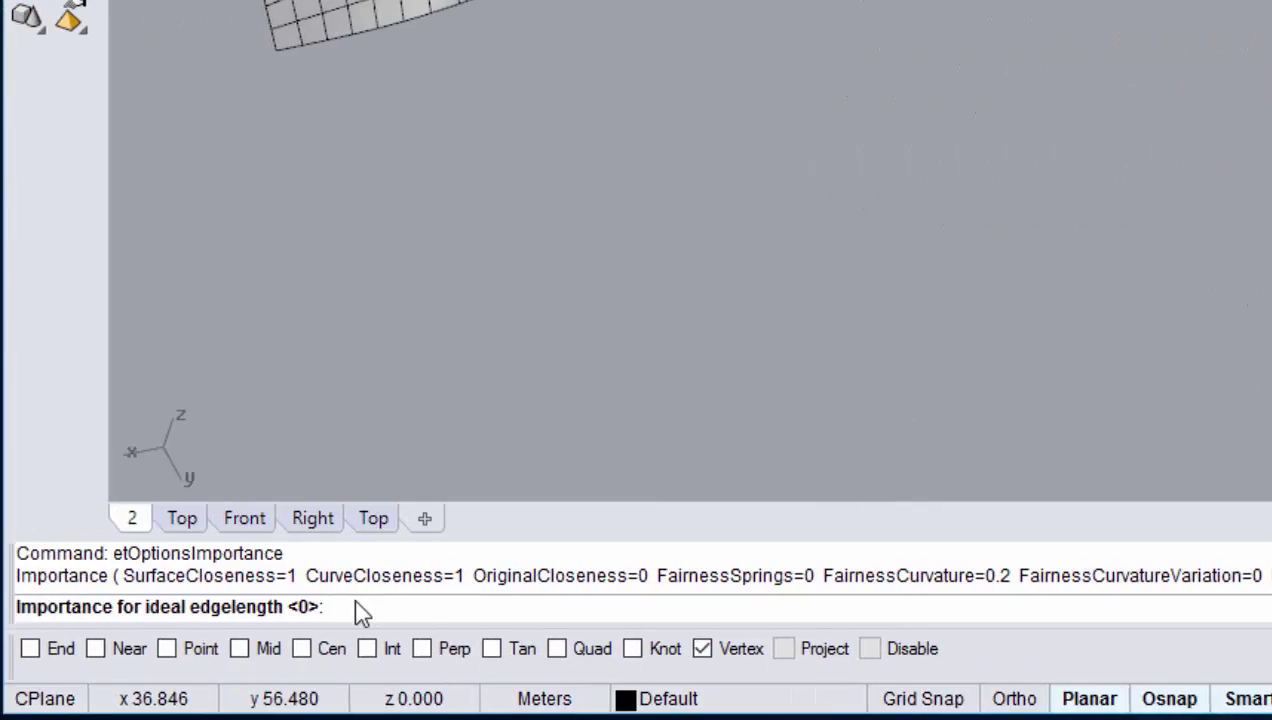
text(1)
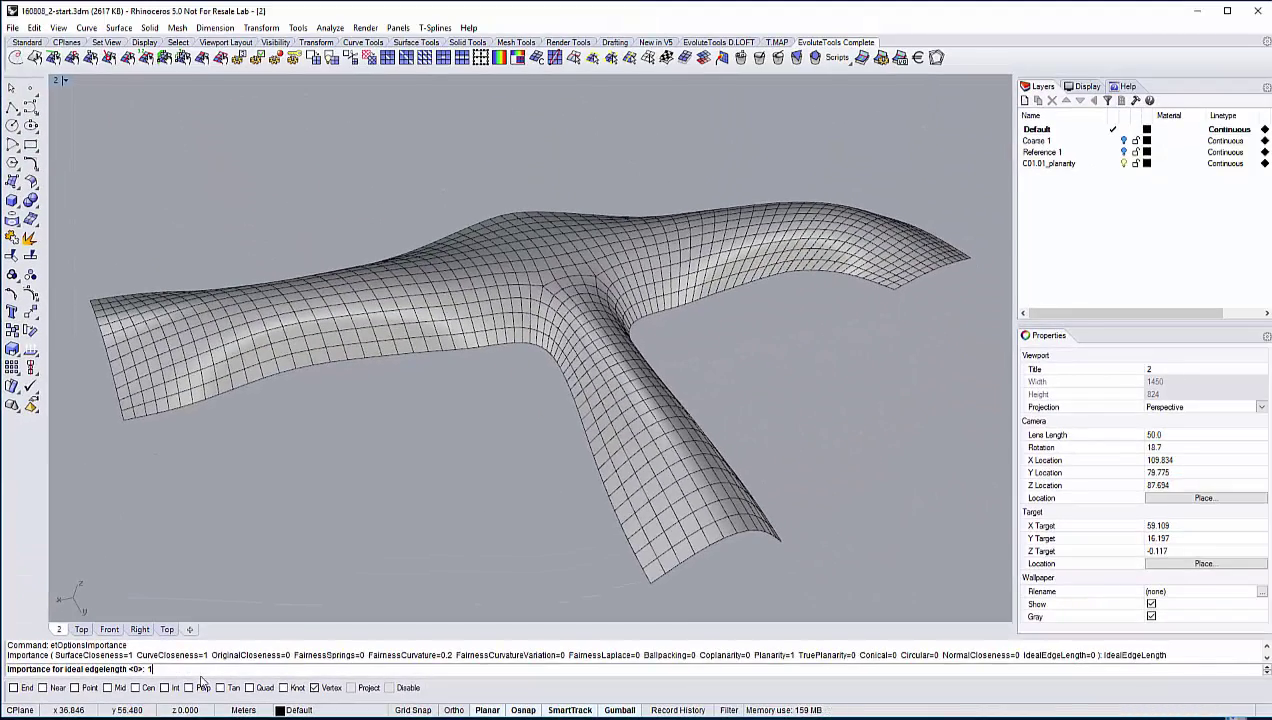
key(Return)
key(Return)
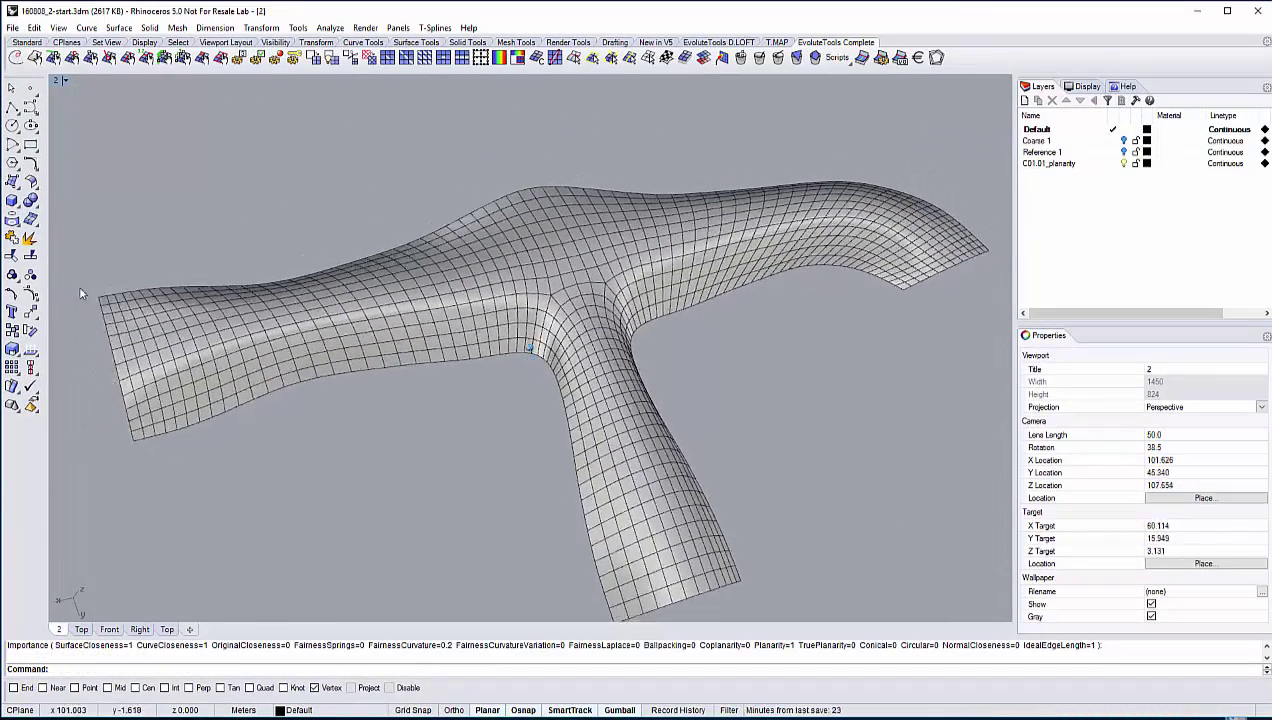
Flag the mesh's corner vertices as fixed by setting AutoDetectCorners to true, keeping the kink angle of 45
right_drag(558, 551, 466, 414)
click(493, 260)
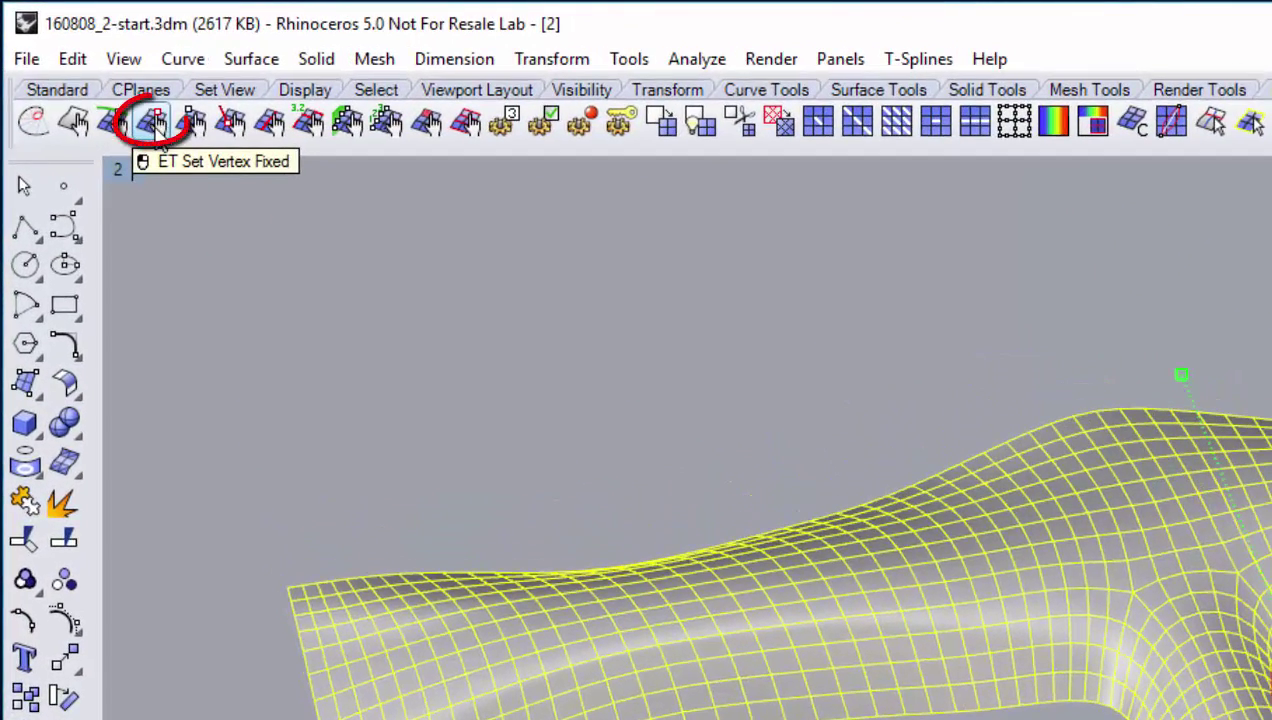
click(156, 126)
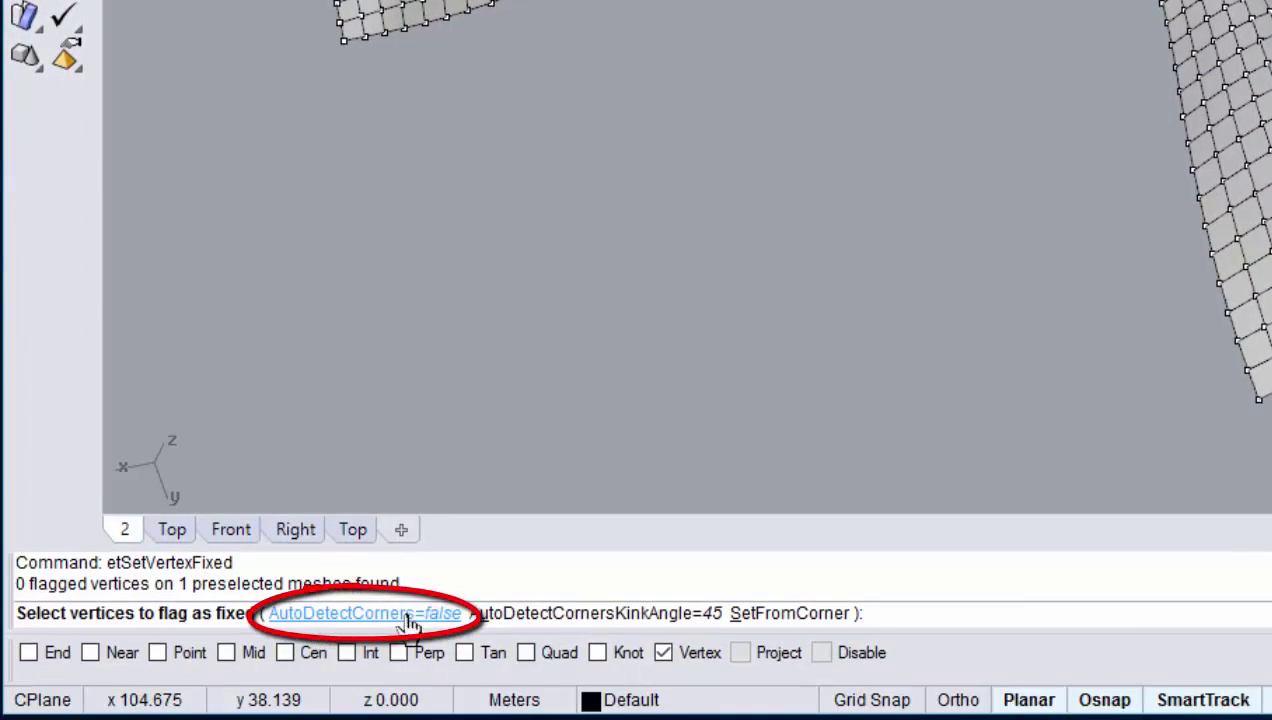
click(410, 622)
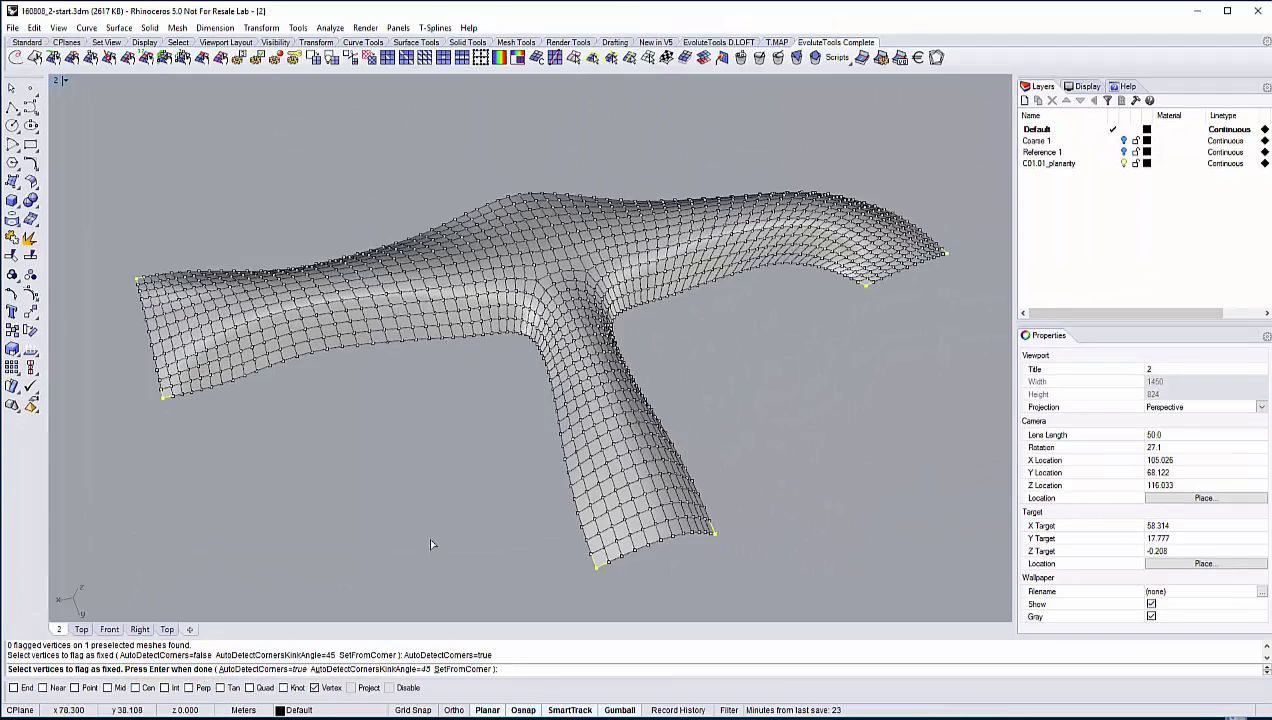
right_drag(430, 544, 520, 528)
right_drag(530, 579, 474, 455)
key(Escape)
Run the optimization on the C01.01_planarity mesh twice and inspect its shape
click(388, 334)
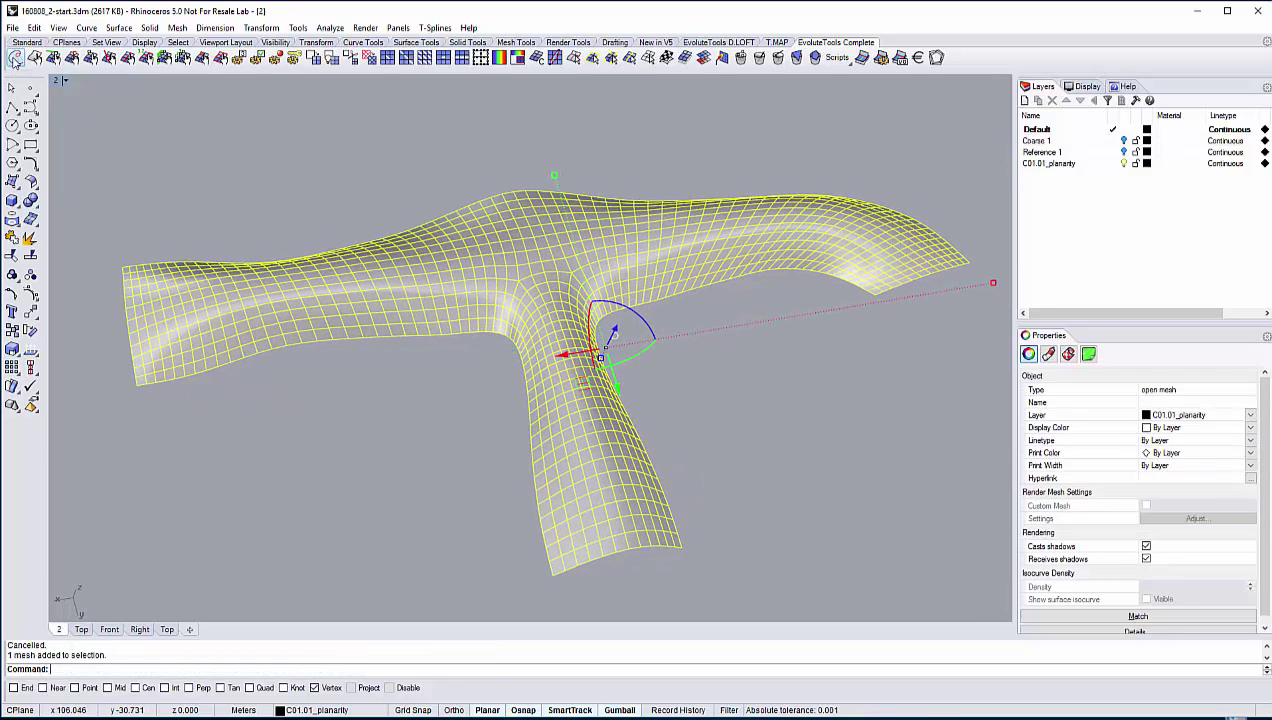
click(15, 59)
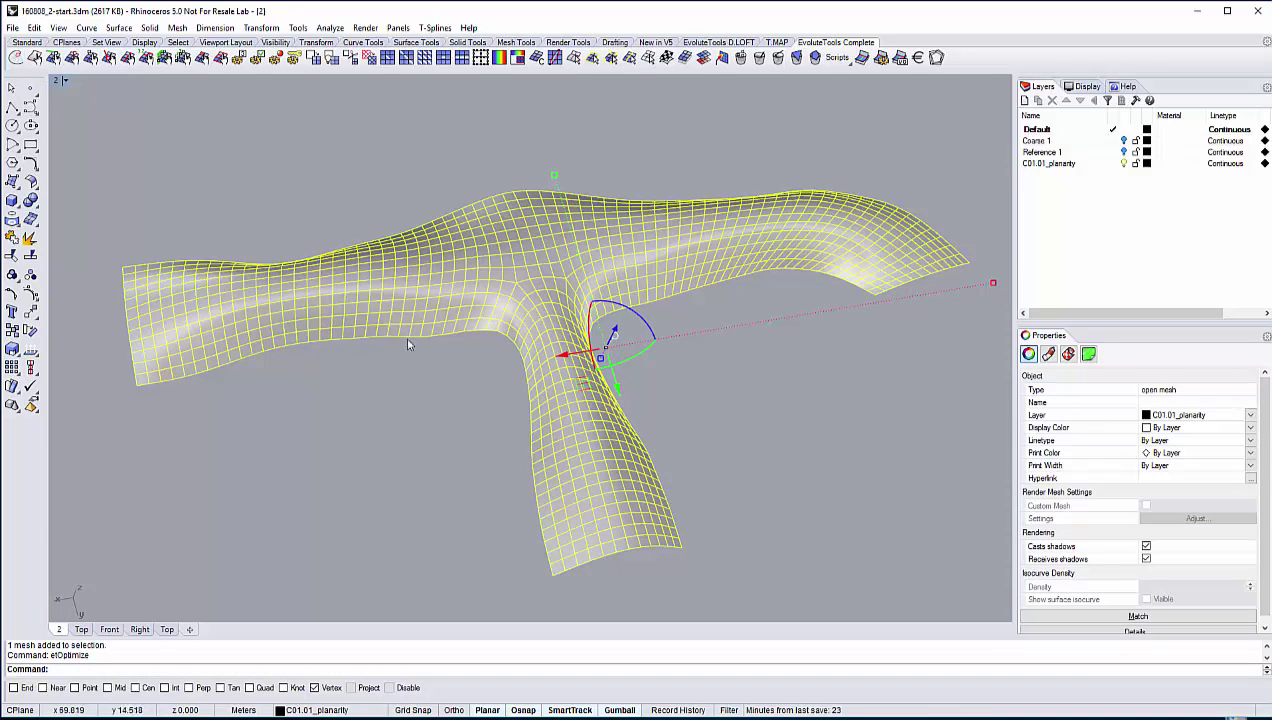
key(Return)
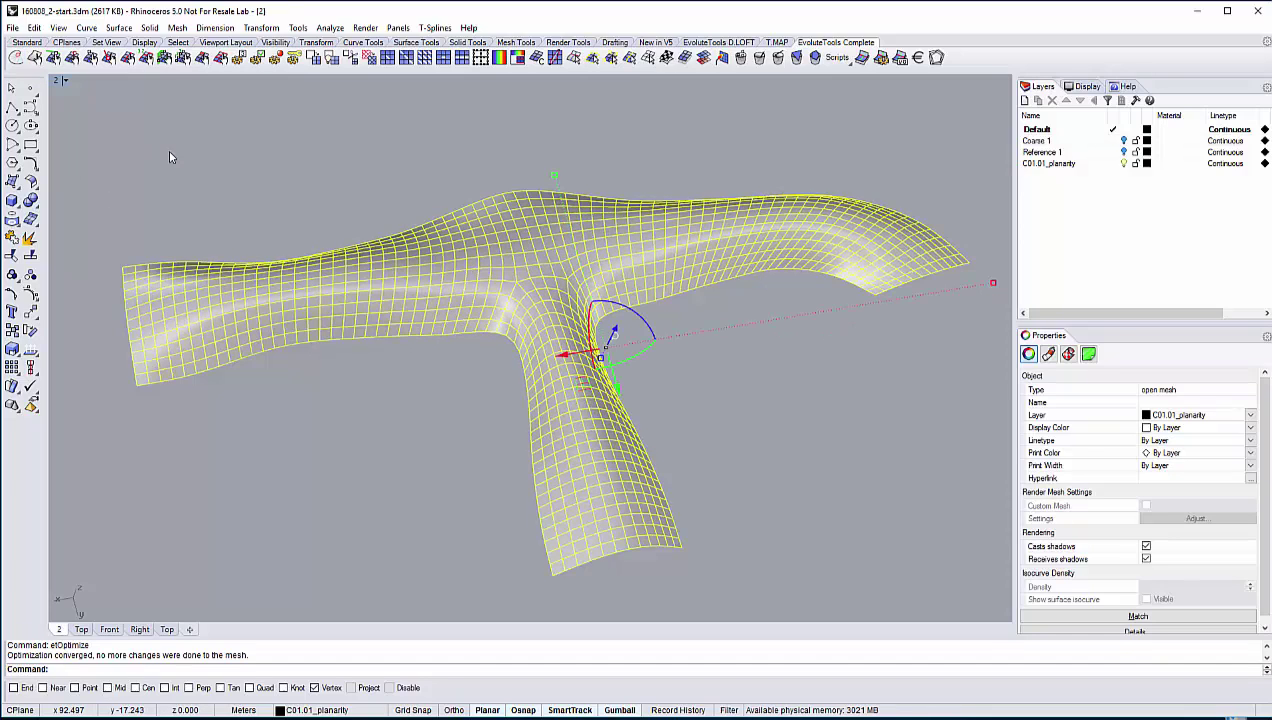
right_drag(588, 313, 836, 339)
mouse_move(792, 292)
right_down()
mouse_move(667, 316)
mouse_move(345, 305)
mouse_move(511, 328)
right_up()
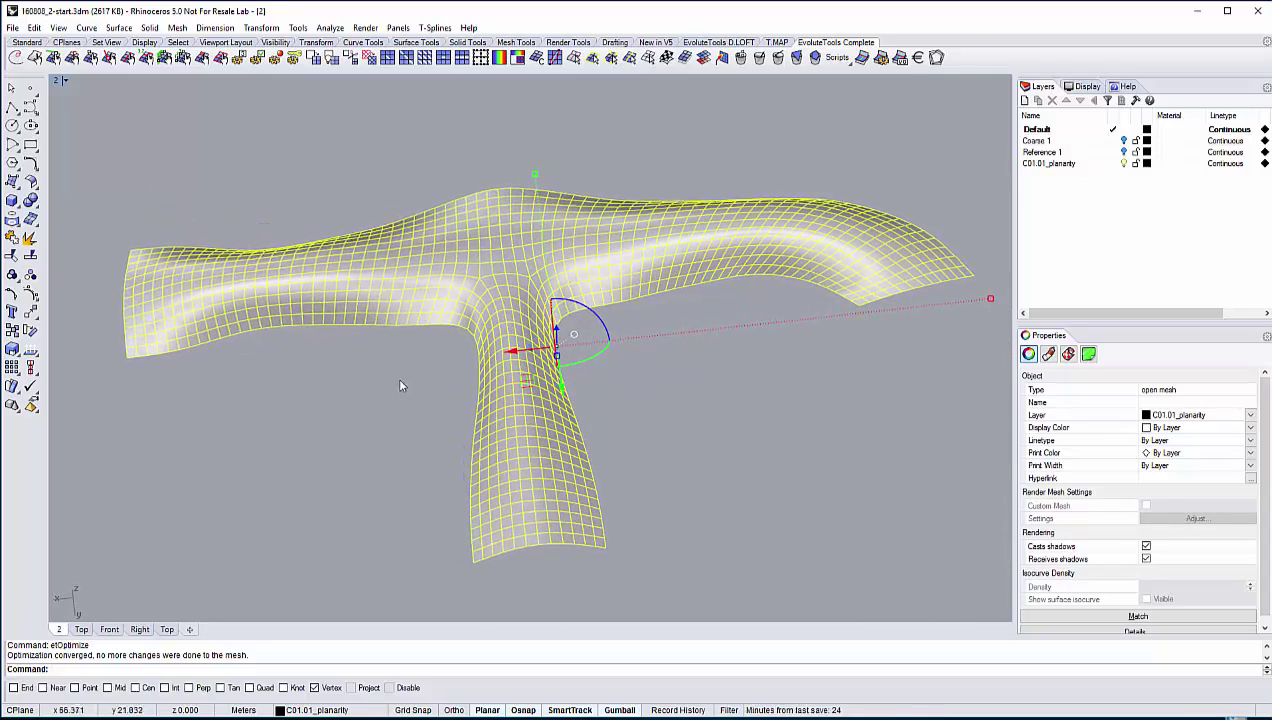
right_drag(398, 379, 406, 376)
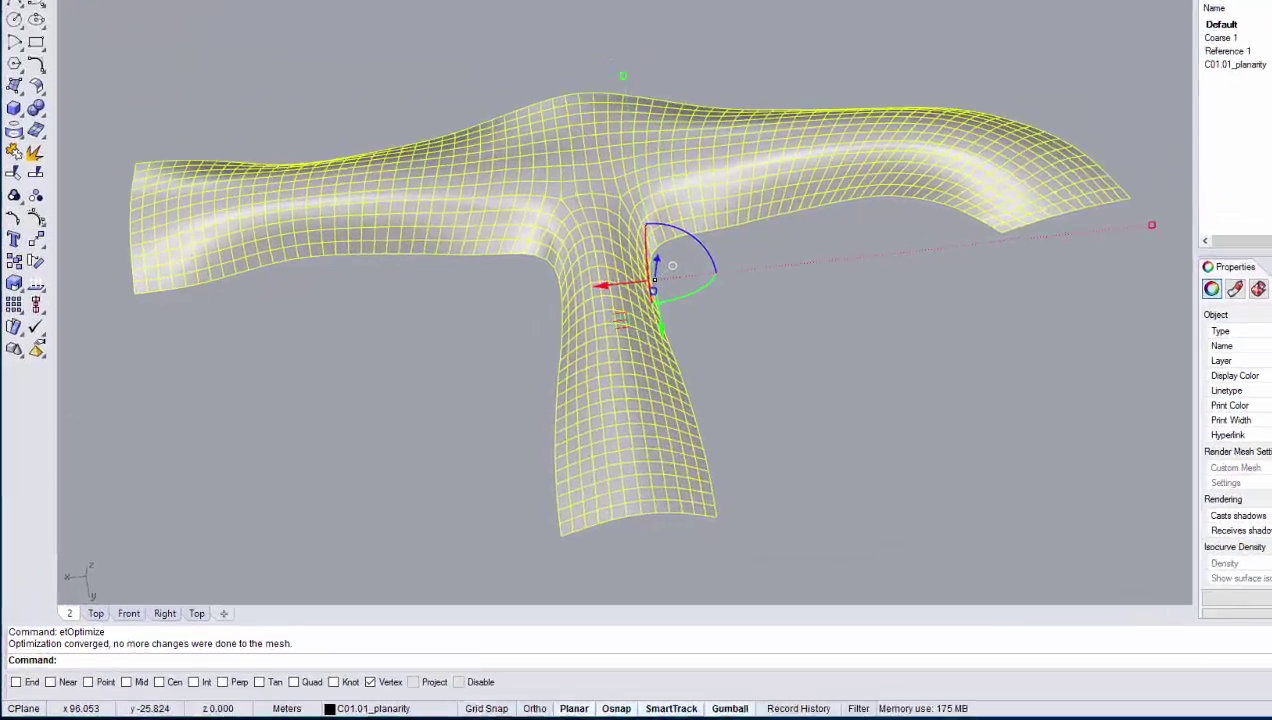
Check the computed length values of Edgegroup1 and Edgegroup5 in the edge length optimization settings
click(147, 58)
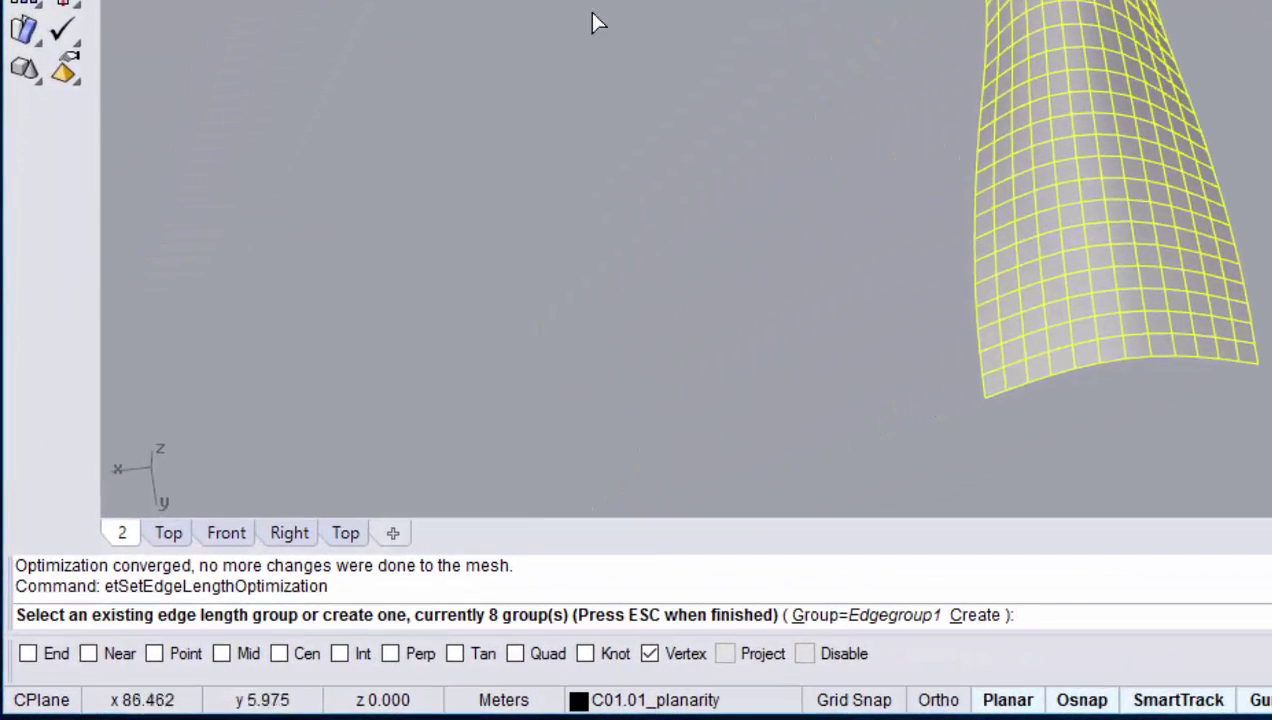
click(828, 616)
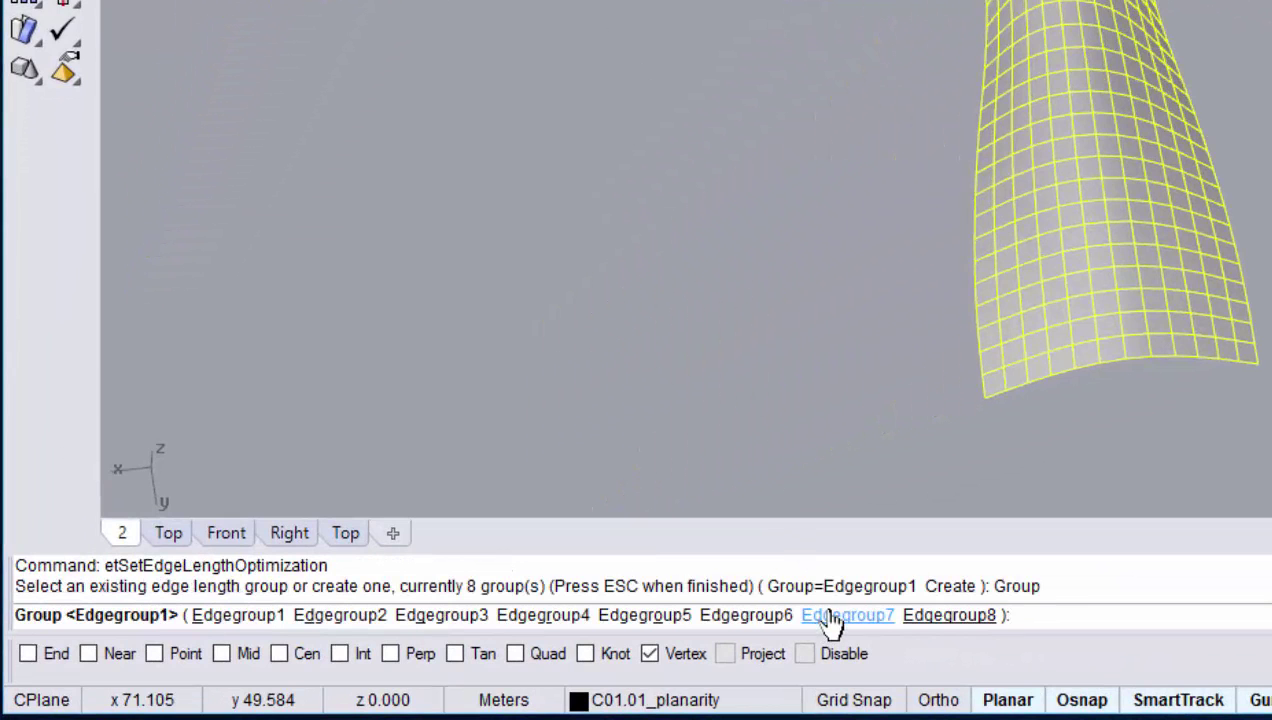
click(240, 617)
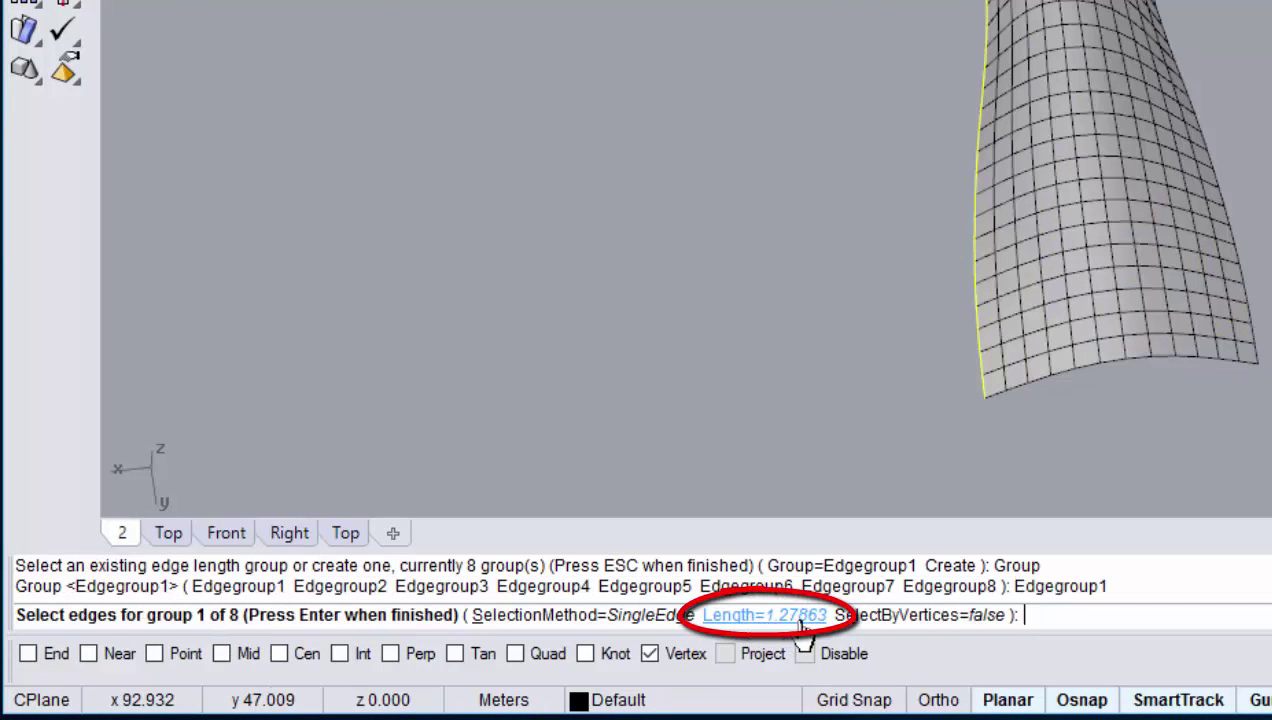
key(Return)
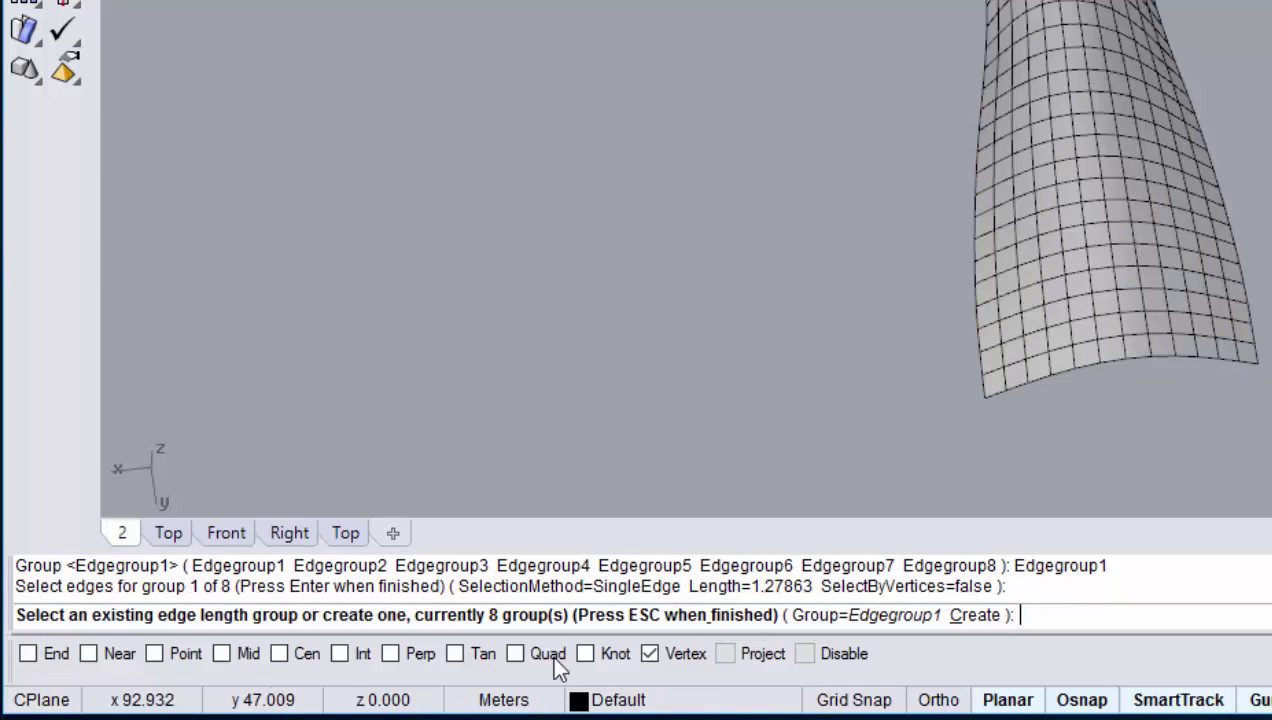
click(878, 620)
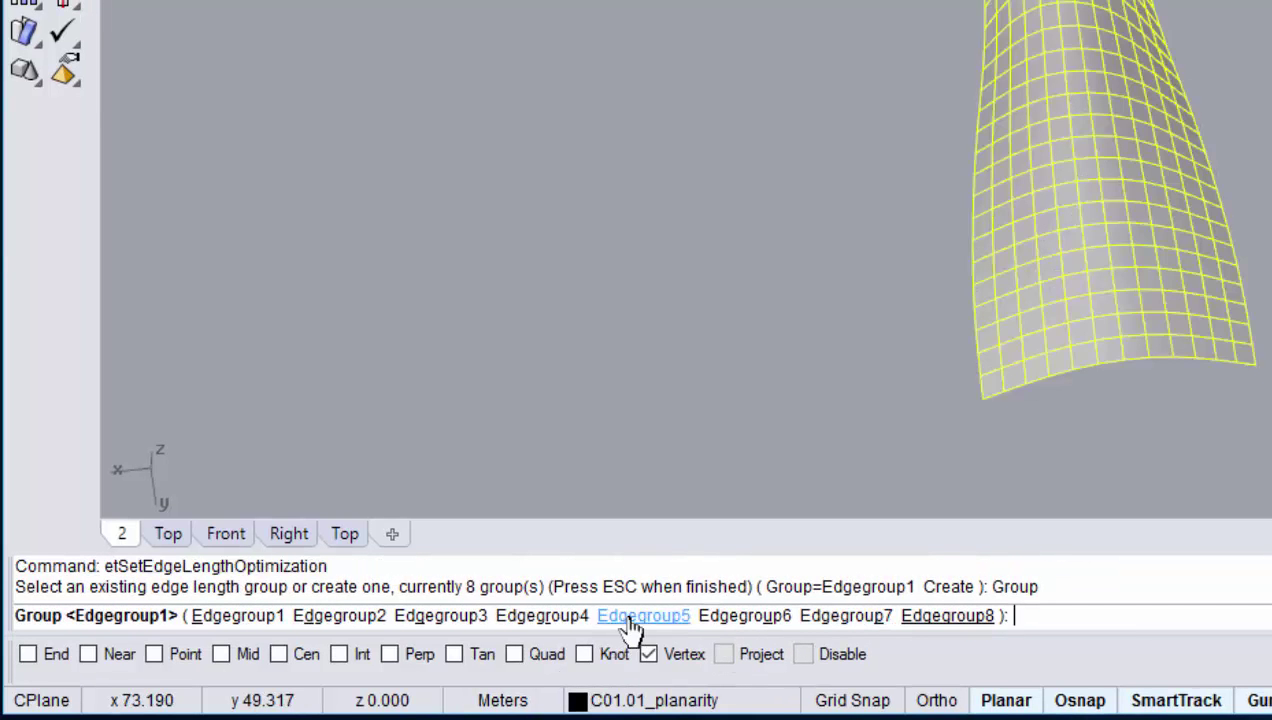
click(630, 617)
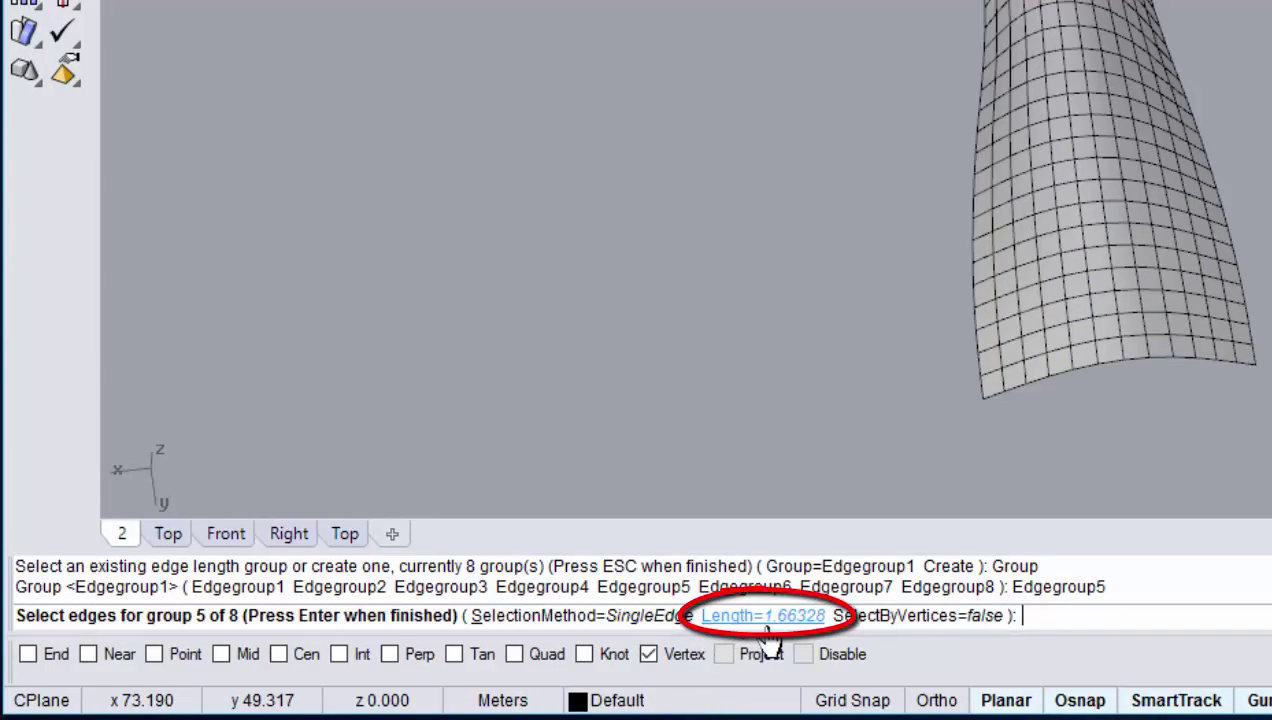
key(Return)
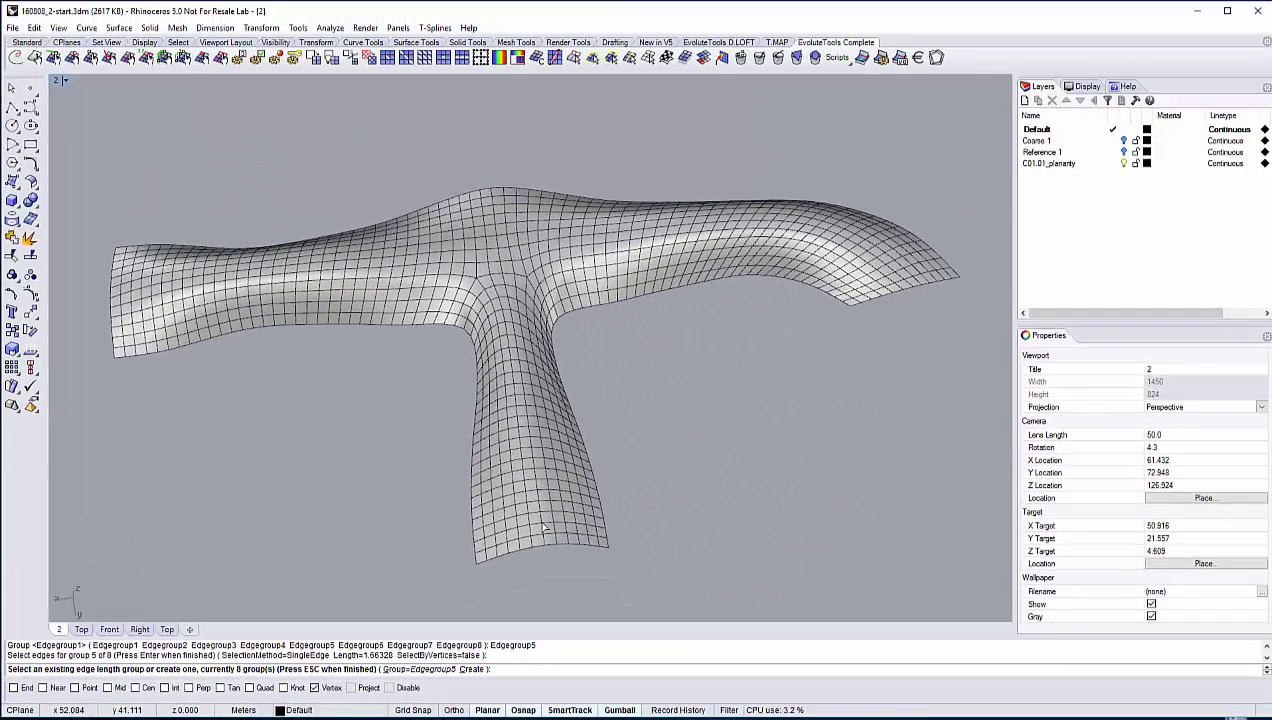
key(Escape)
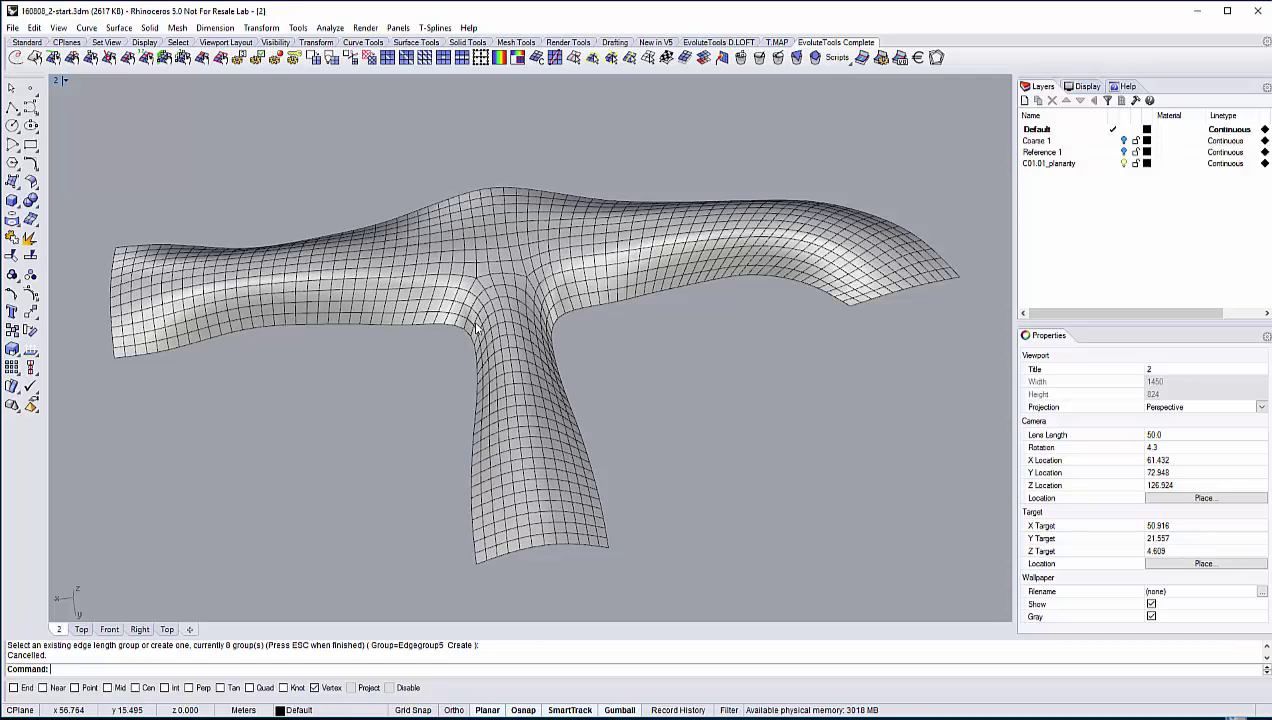
Analyze the mesh's edge lengths by color and examine the junction between the three arms for overly long edges
click(540, 255)
click(517, 57)
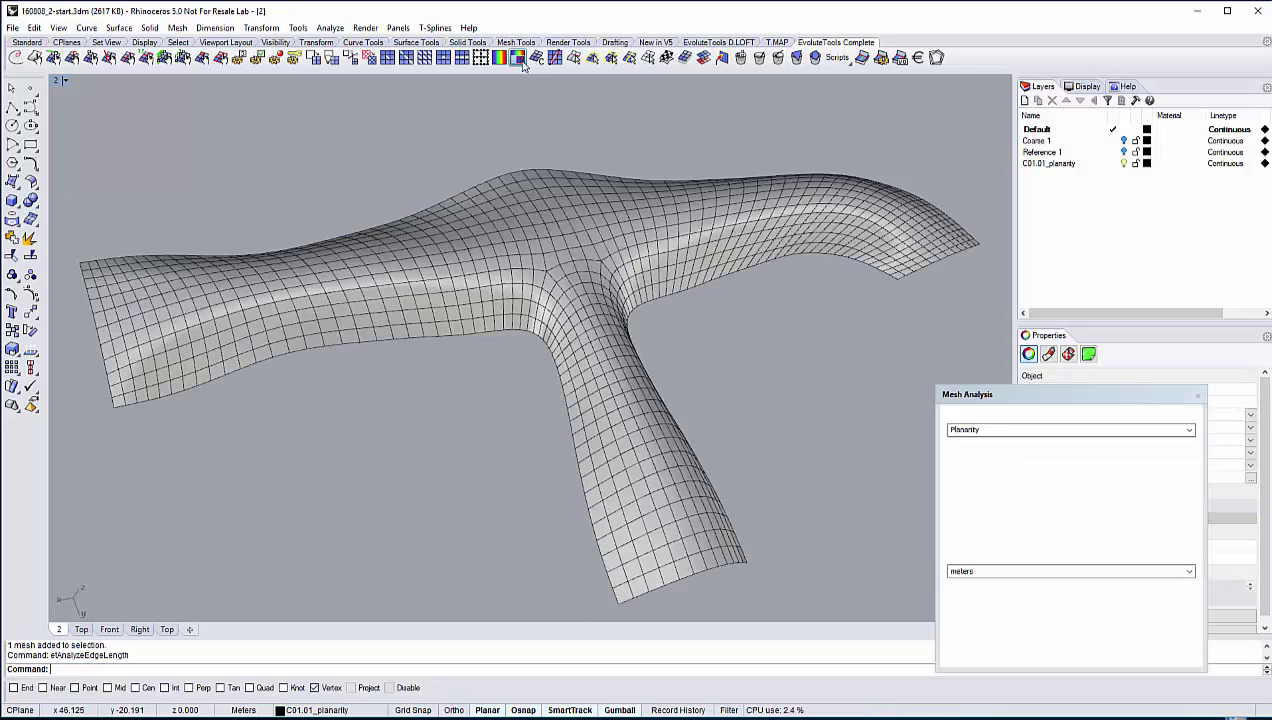
click(983, 494)
right_drag(766, 433, 583, 335)
scroll(556, 336, up, 8)
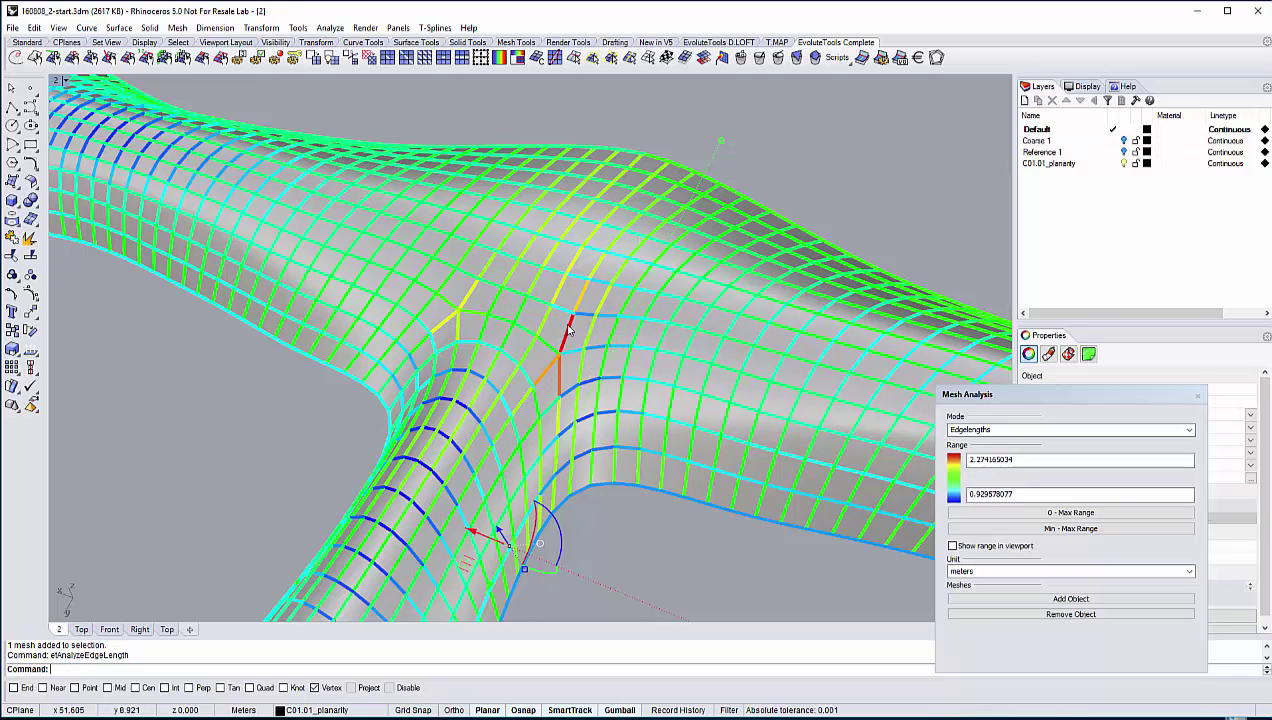
click(1198, 397)
Create a new edge length group using Polyline selection and add the edge line crossing the junction through its longest edge
click(701, 529)
click(143, 118)
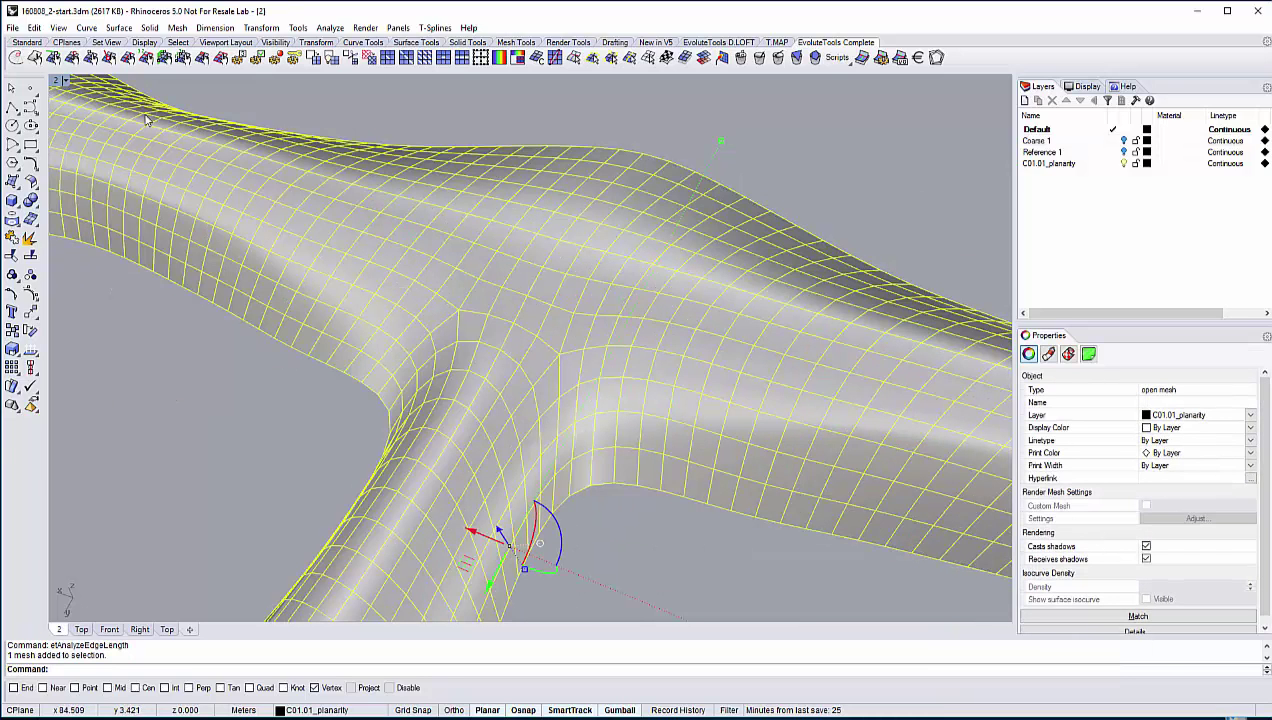
click(146, 58)
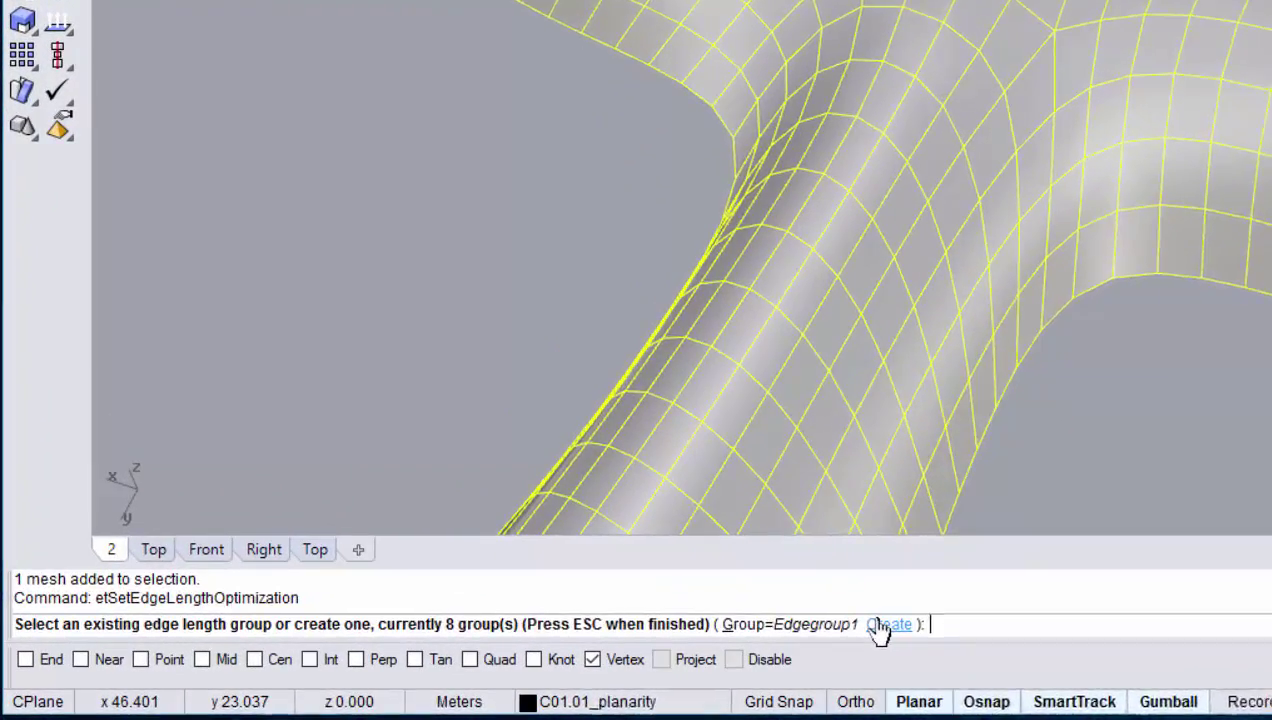
click(882, 625)
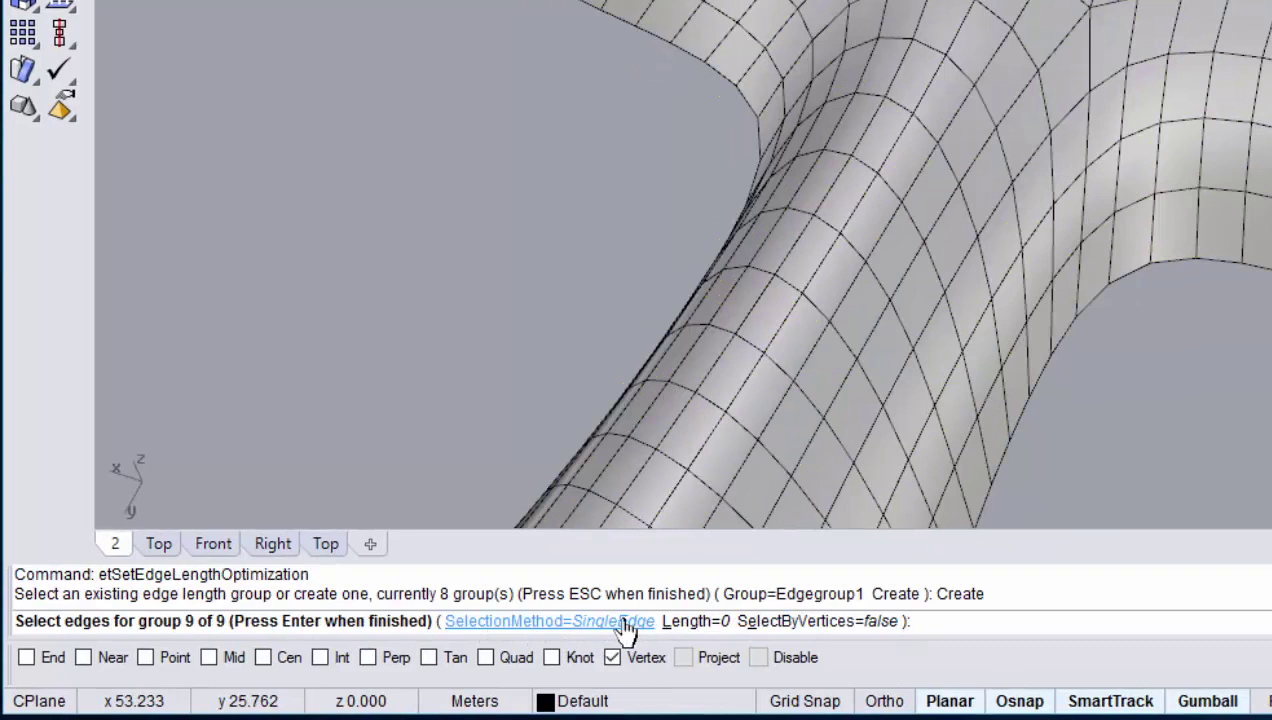
click(624, 624)
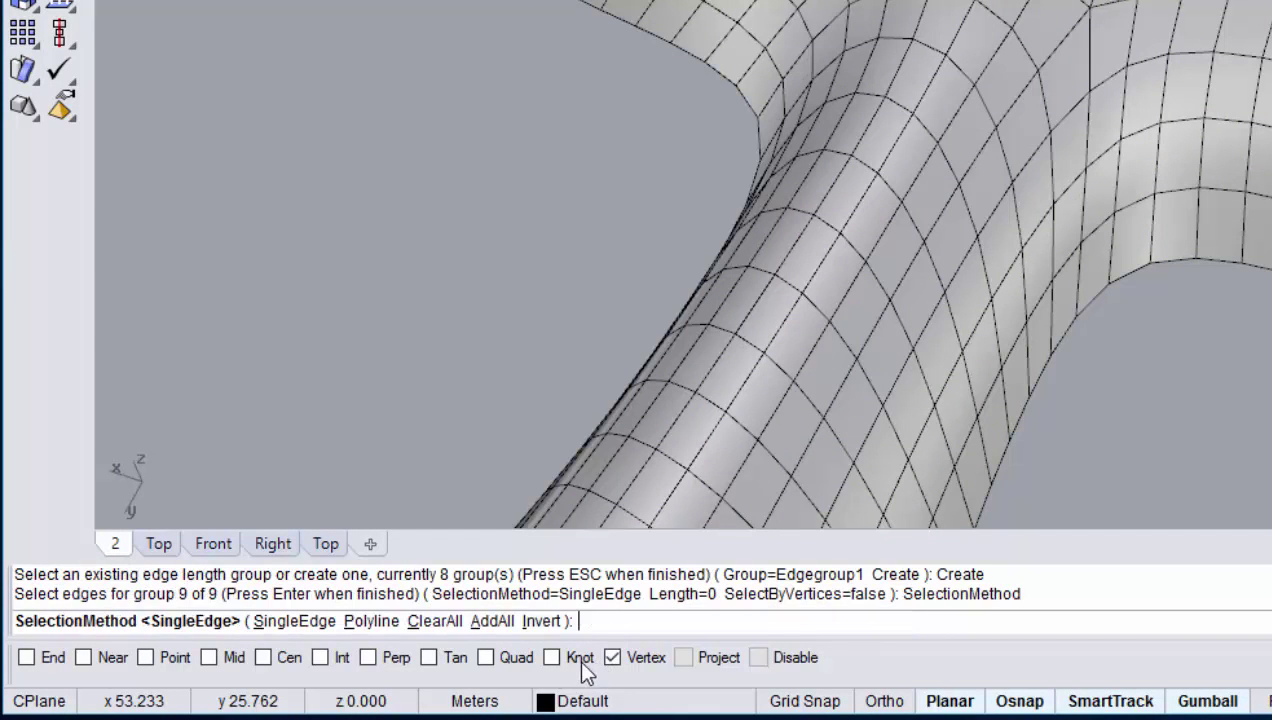
click(372, 622)
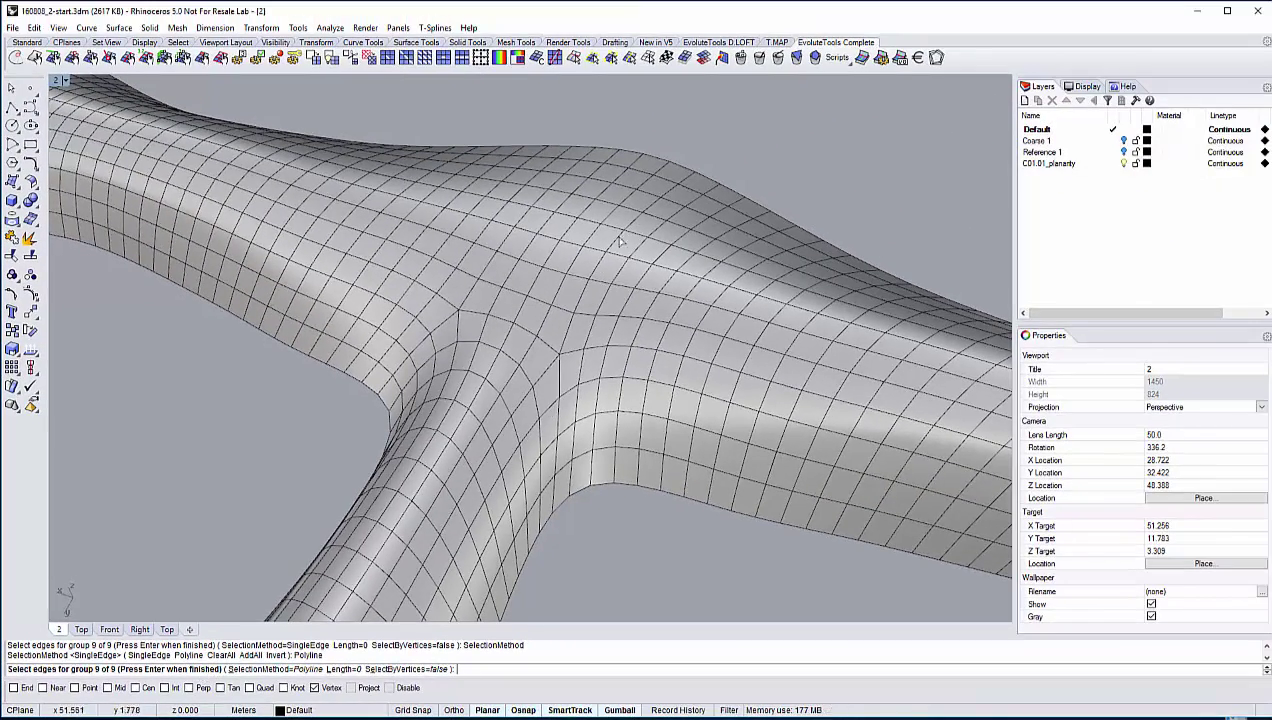
click(566, 340)
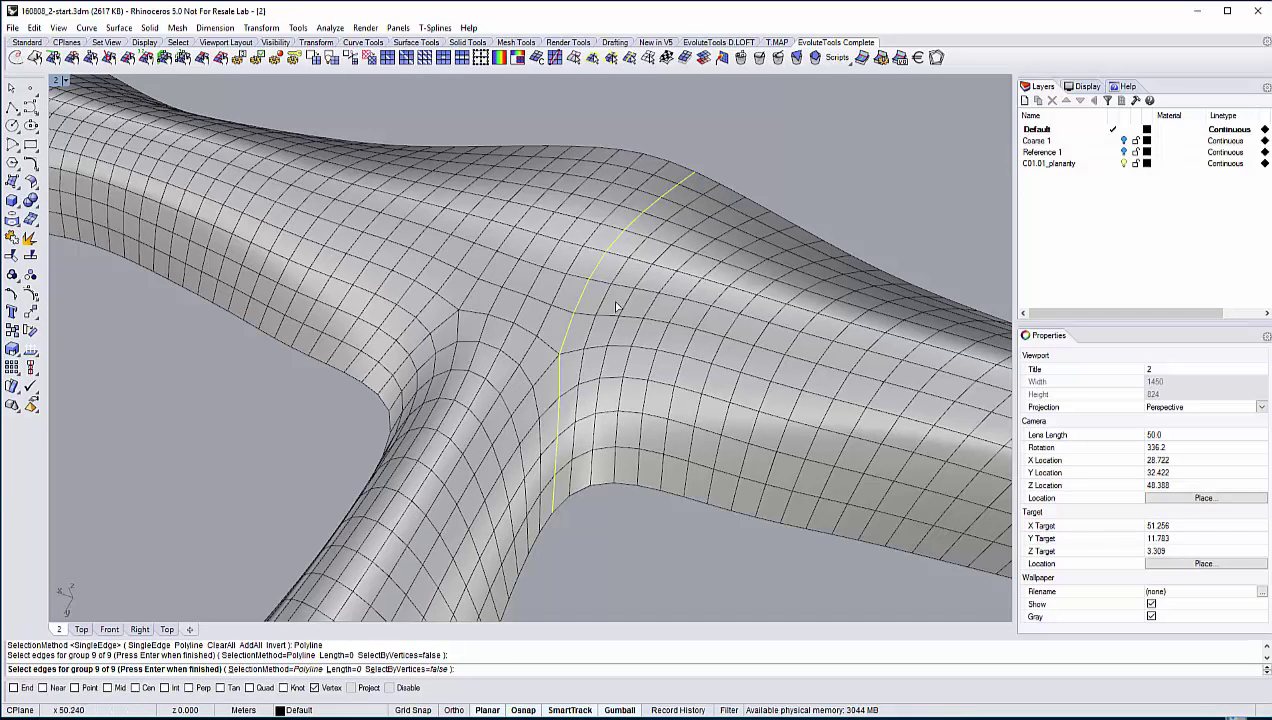
key(Escape)
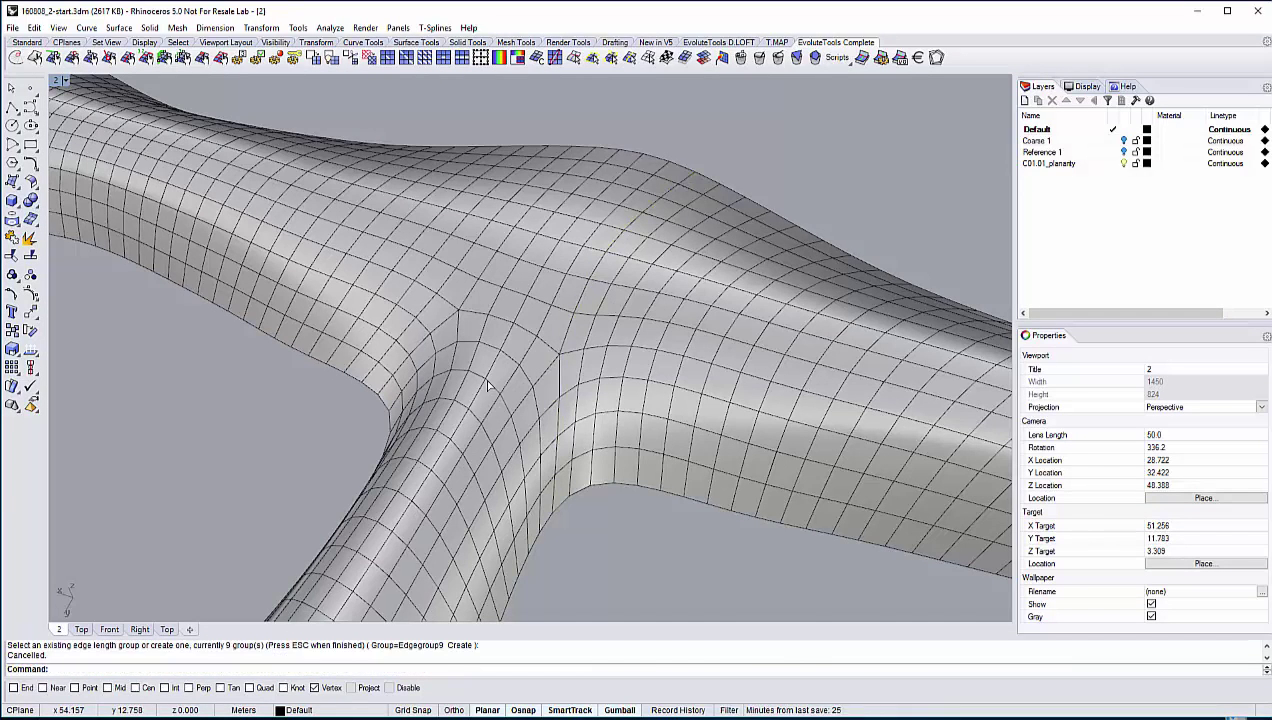
Optimize the mesh again with the polyline across the junction included as an edge length group
click(489, 386)
click(16, 58)
click(19, 60)
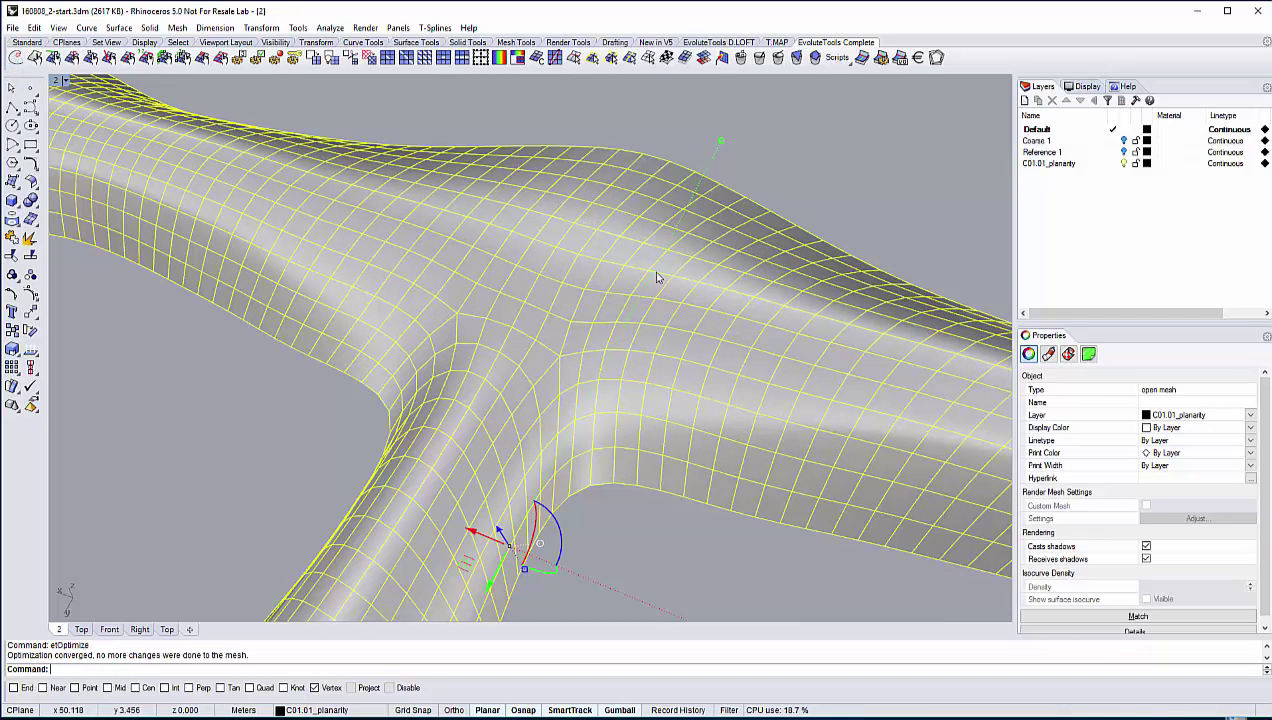
Analyze the optimized mesh's edge lengths again, checking both the junction and the overall edge length distribution
click(519, 60)
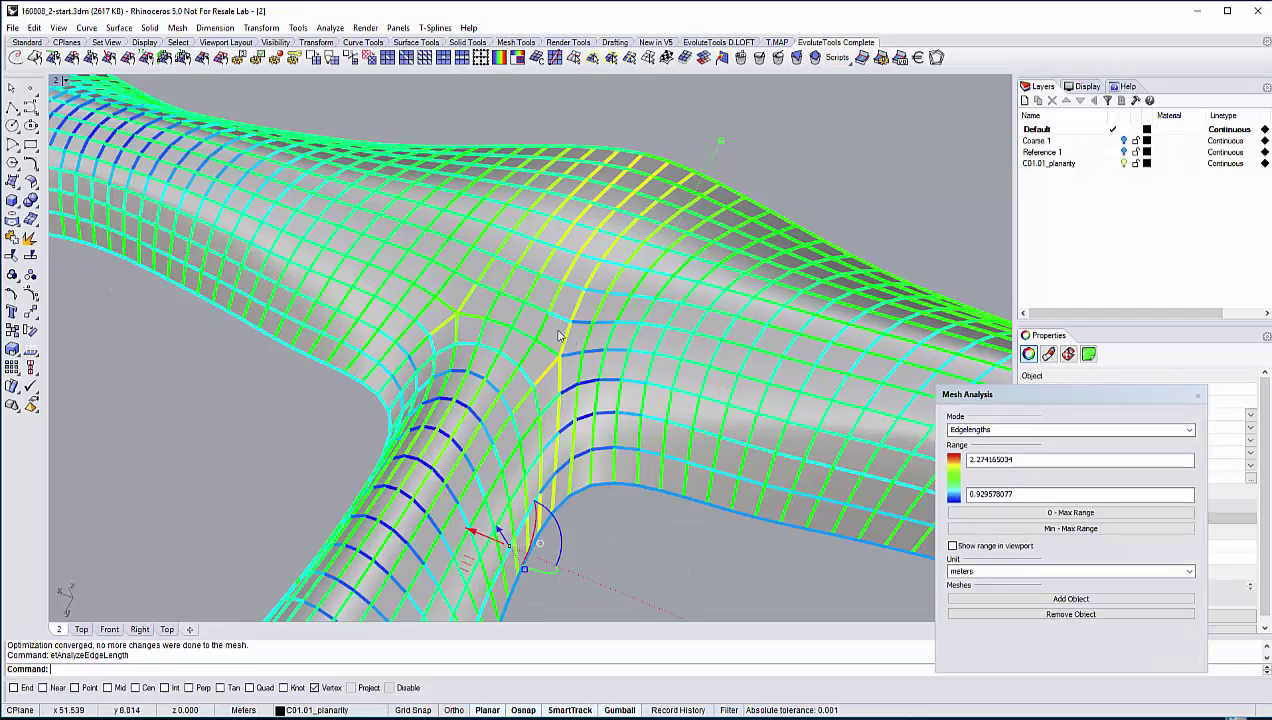
scroll(583, 407, down, 10)
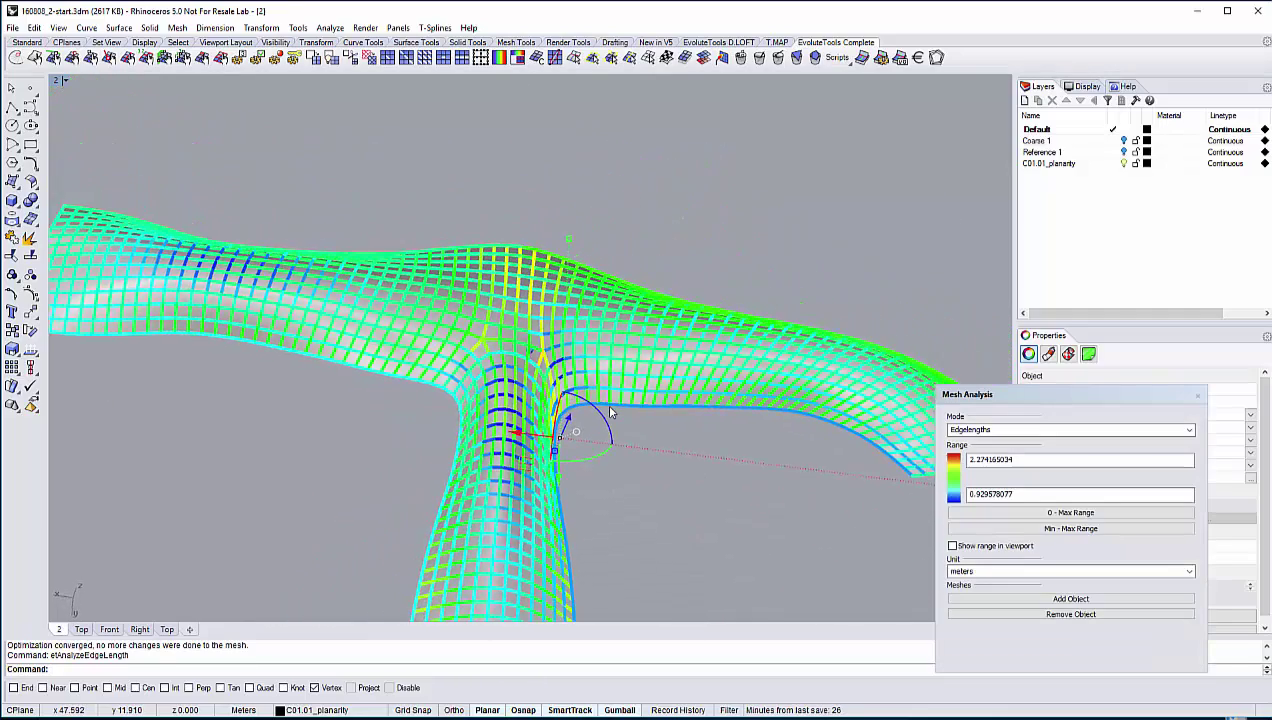
right_drag(424, 290, 470, 345)
scroll(477, 353, up, 1)
scroll(475, 350, up, 3)
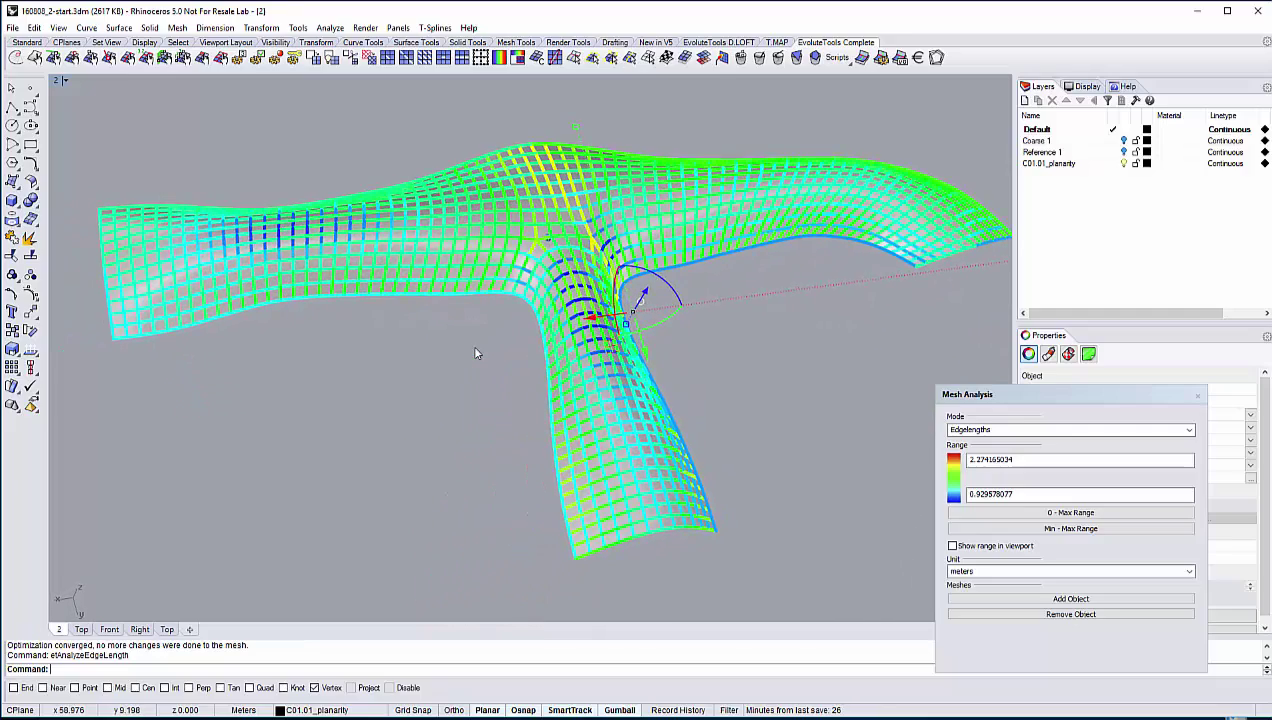
click(758, 424)
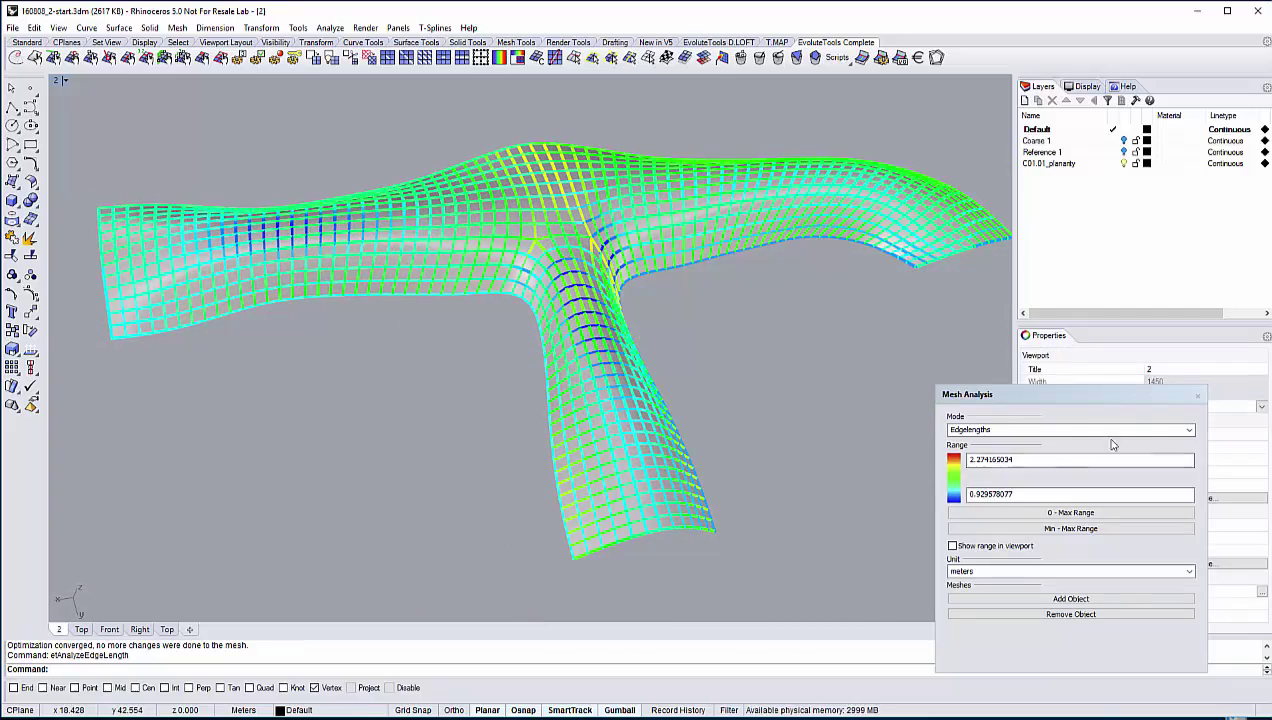
click(1197, 395)
Create another edge length group by selecting the single edges that connect the two irregular vertices at the junction
right_drag(531, 346, 532, 272)
scroll(556, 262, up, 4)
scroll(556, 264, up, 2)
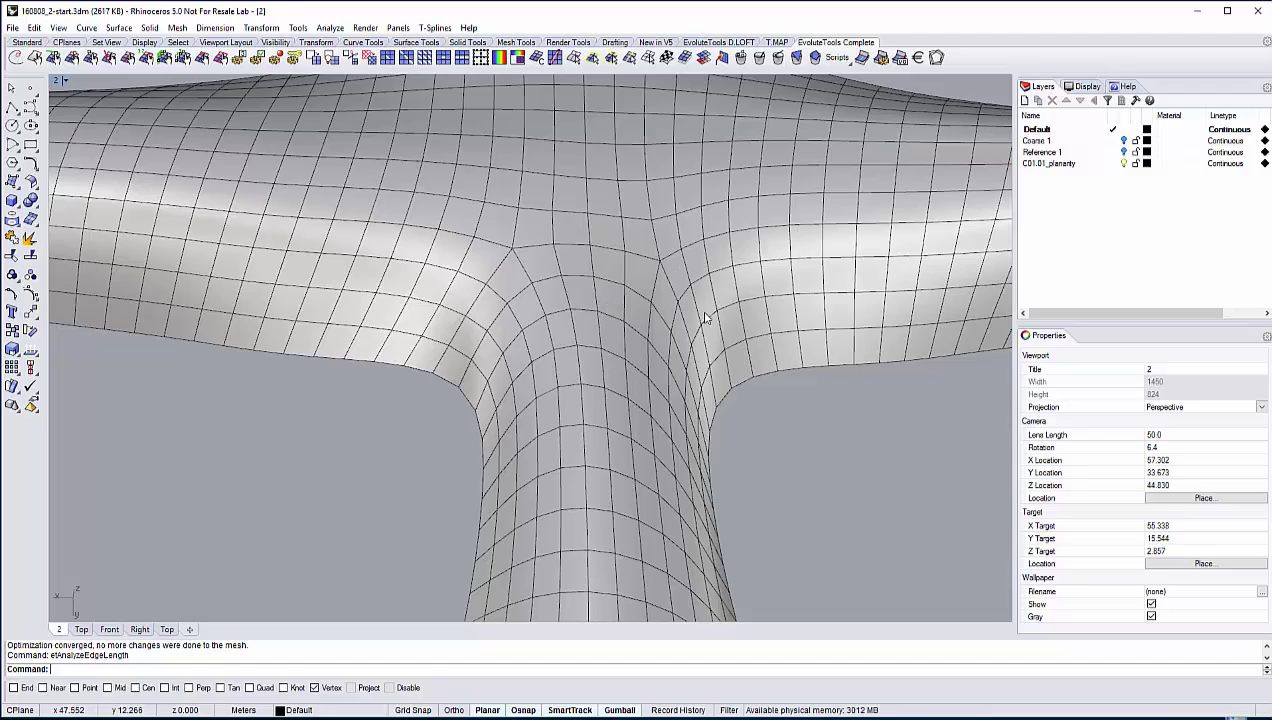
right_drag(605, 252, 634, 282)
click(634, 282)
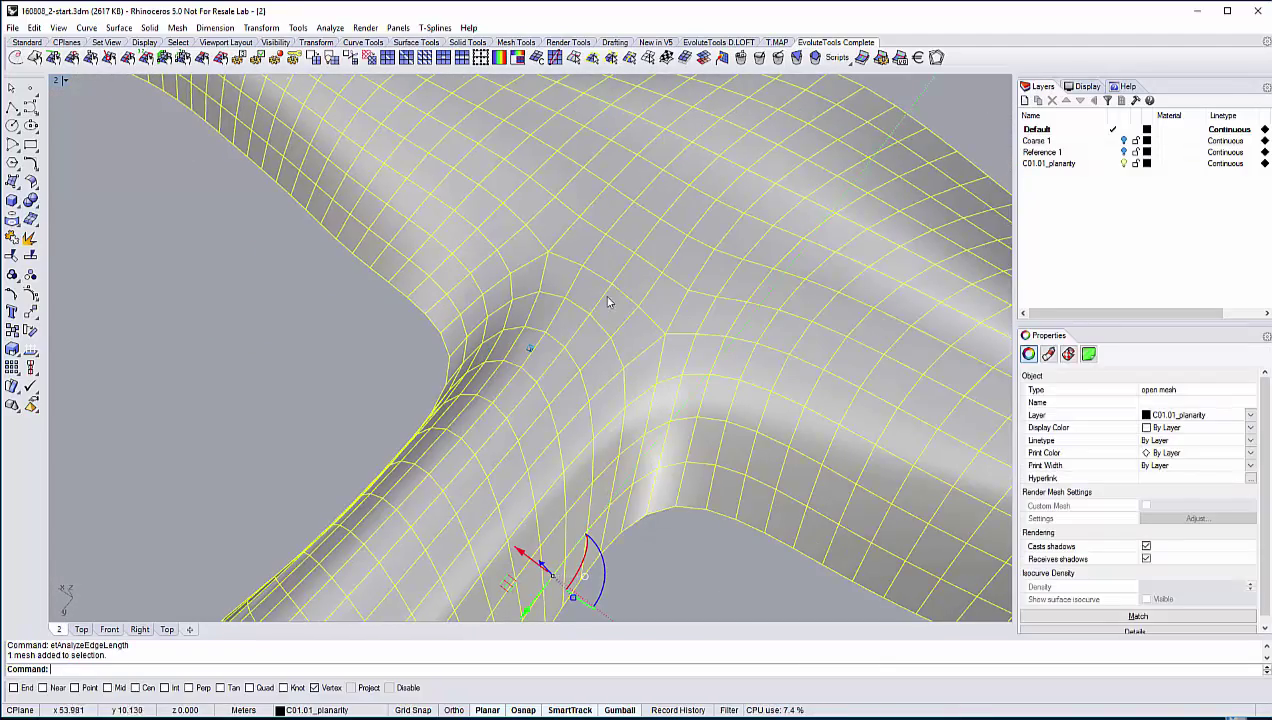
click(145, 60)
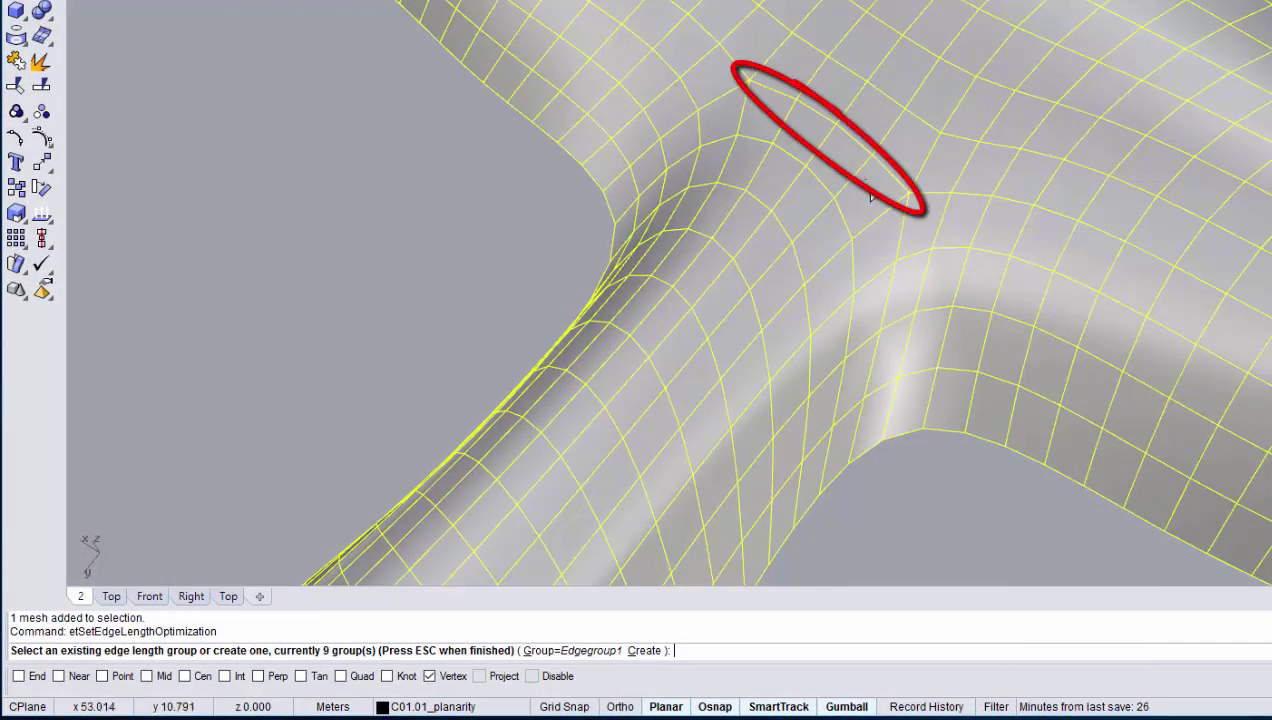
click(644, 650)
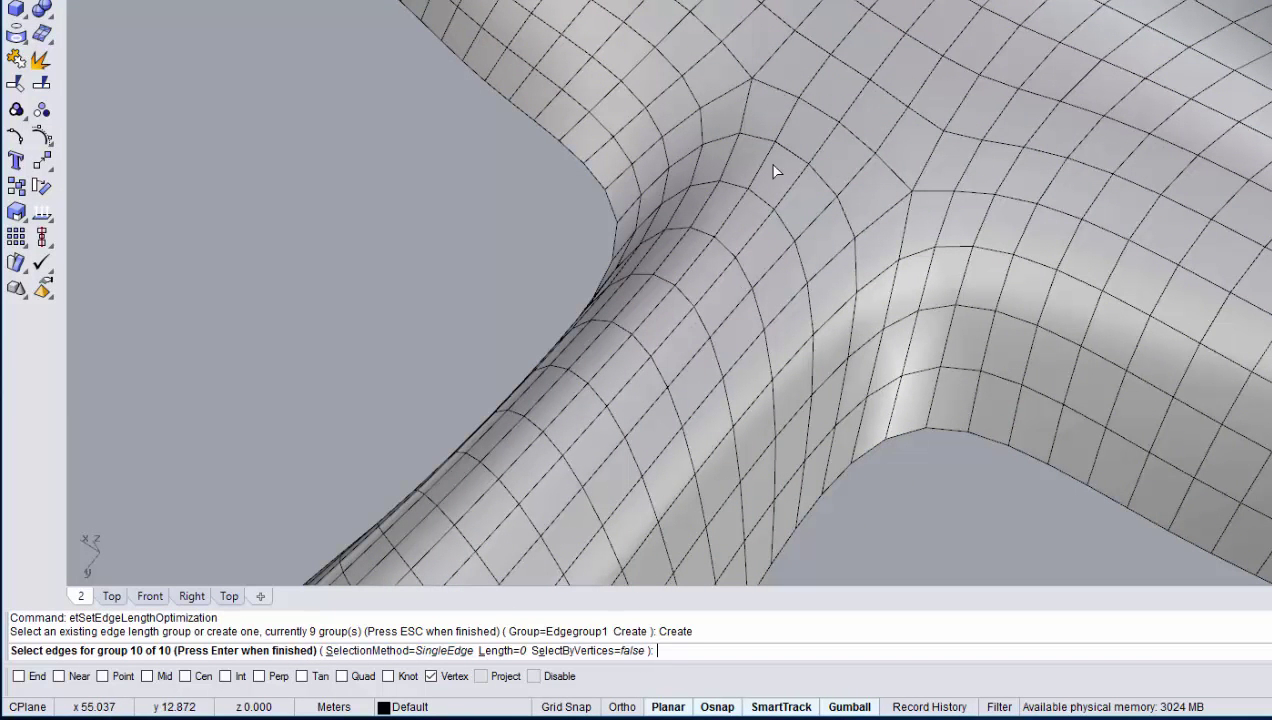
click(786, 97)
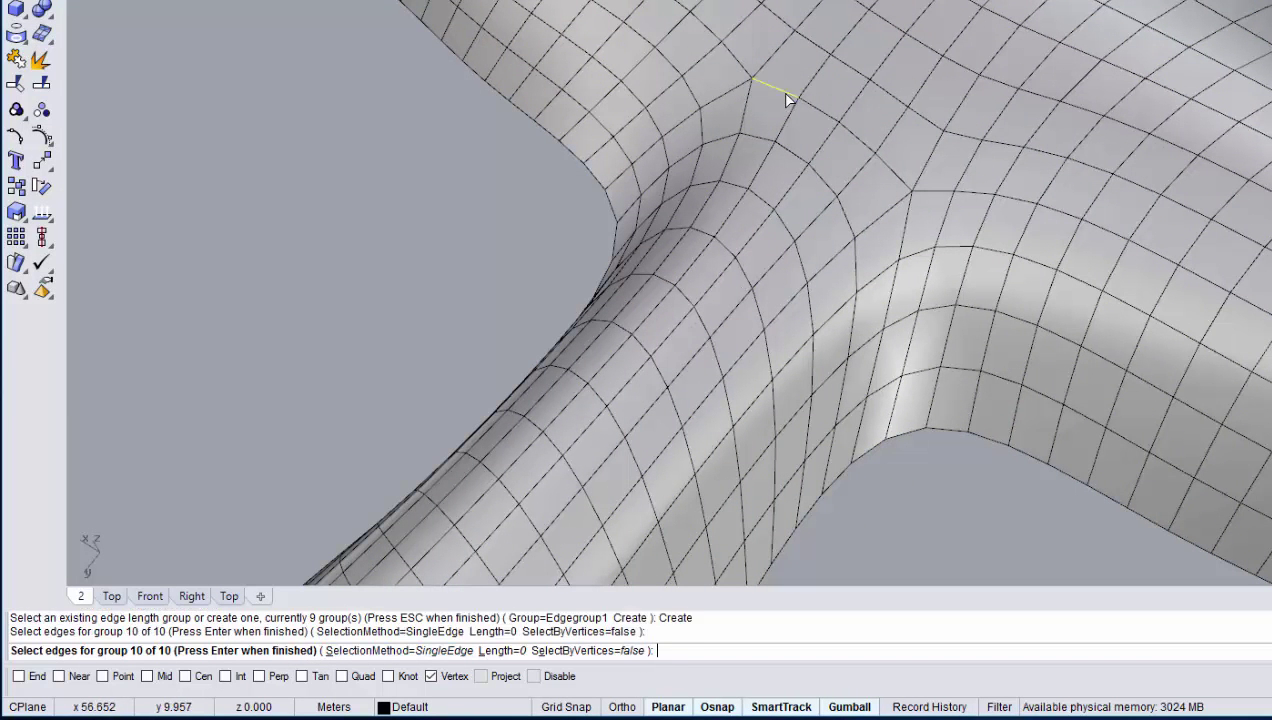
click(846, 135)
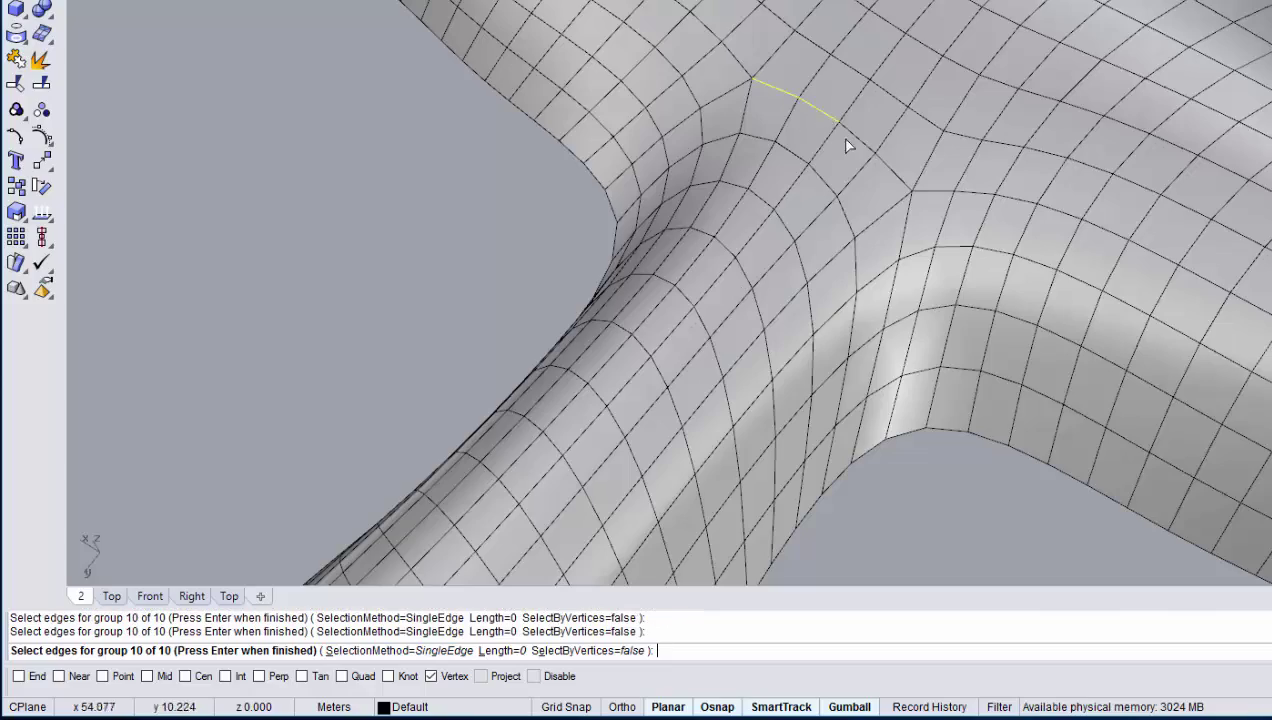
Set the target length of the edge group between the two irregular vertices to 1.5 and finish the group setup
click(500, 652)
text(1.5)
key(Return)
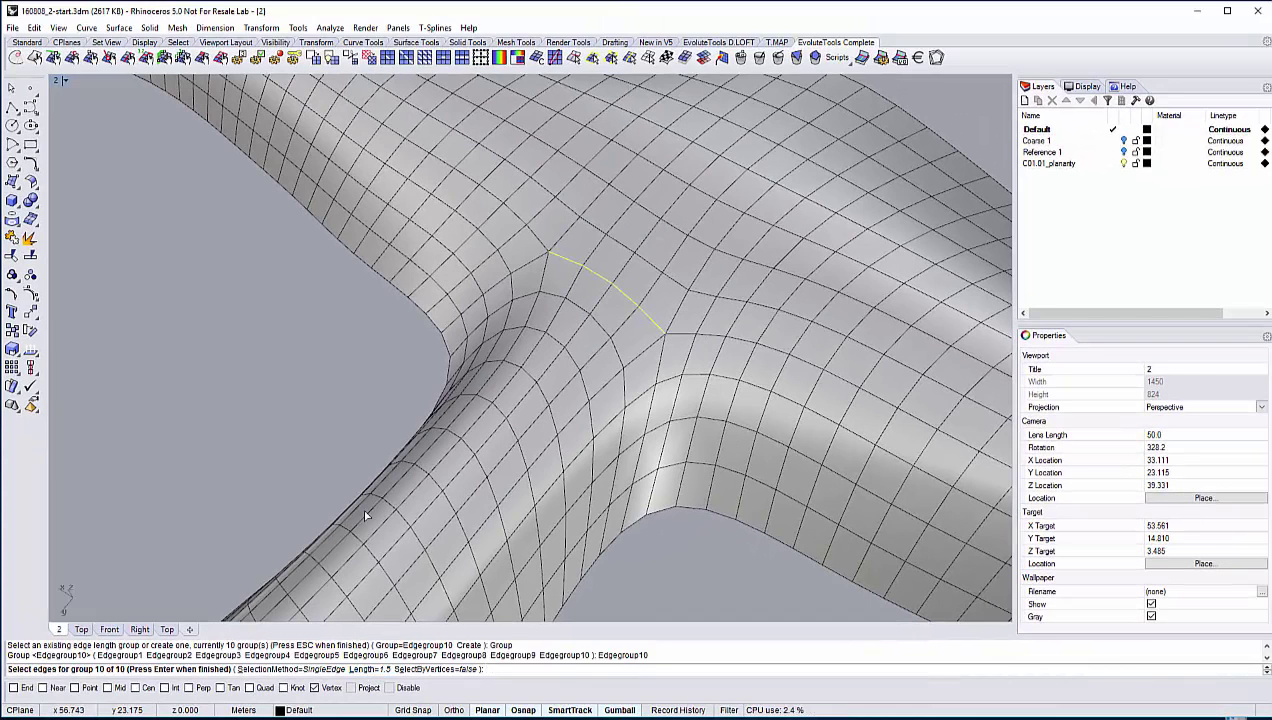
key(Return)
key(Escape)
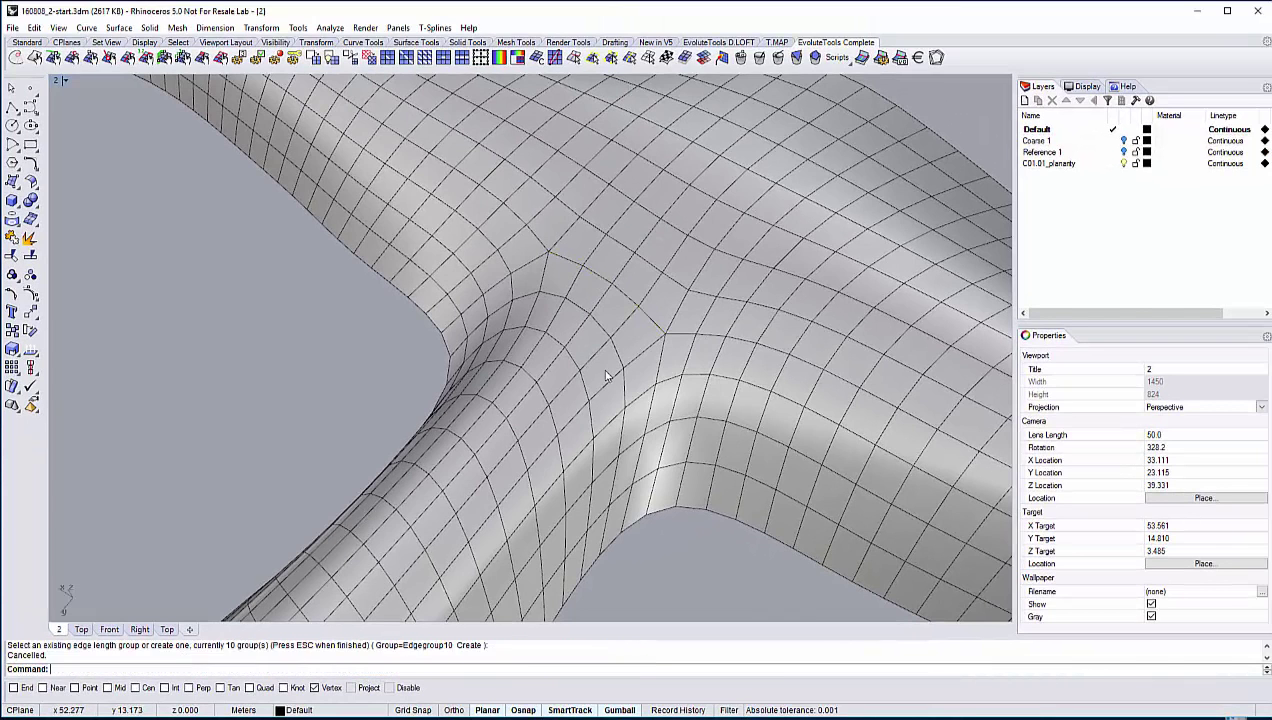
Optimize the mesh again with the edge group between the two irregular vertices included, and clear the selection
click(630, 358)
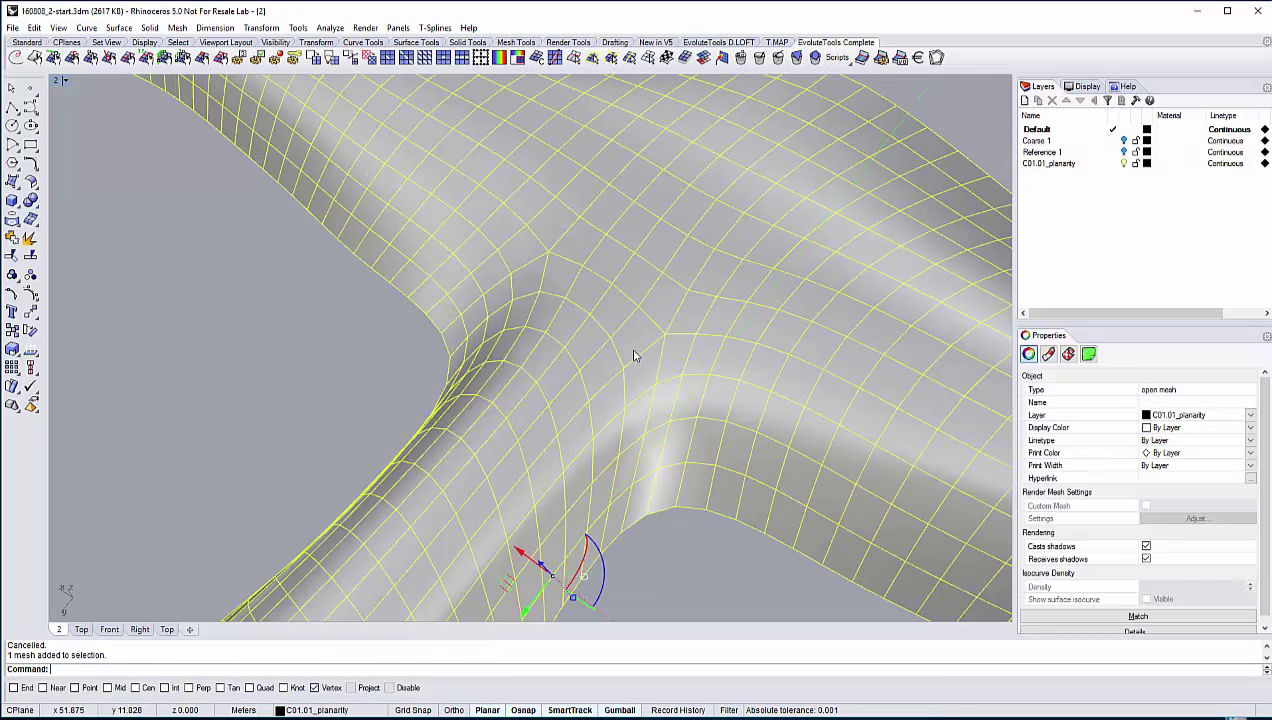
click(15, 59)
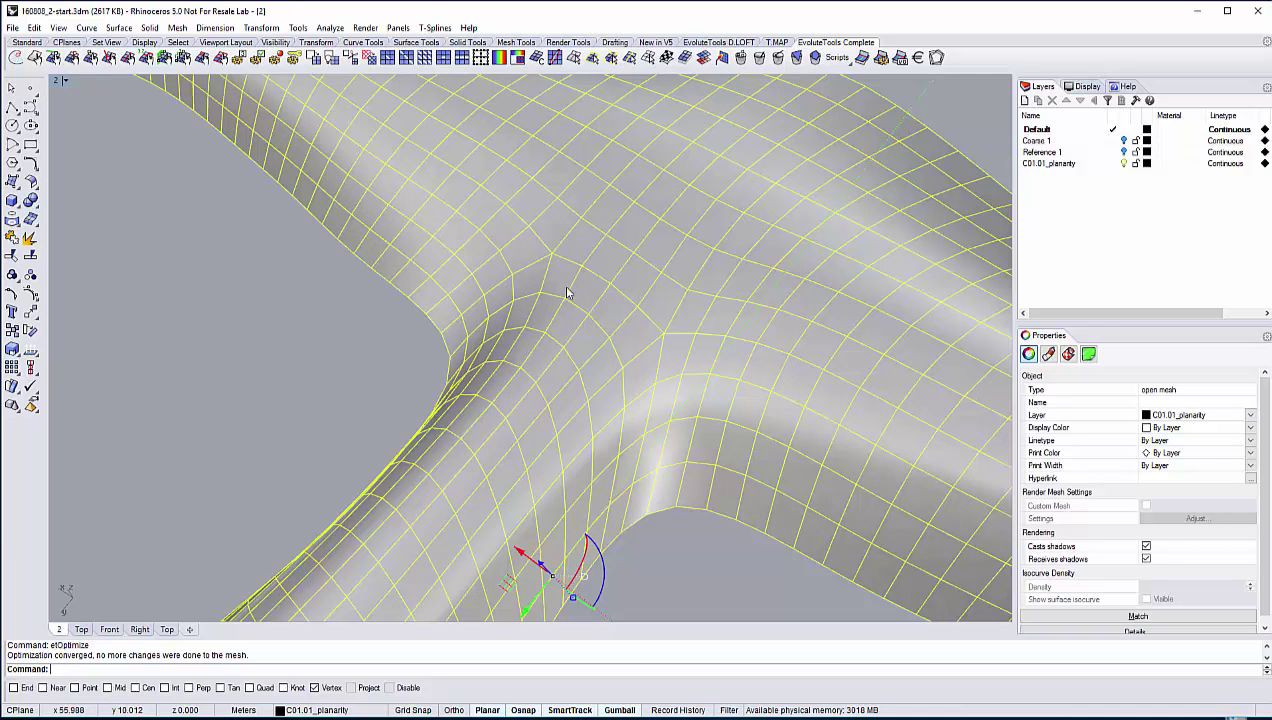
click(393, 349)
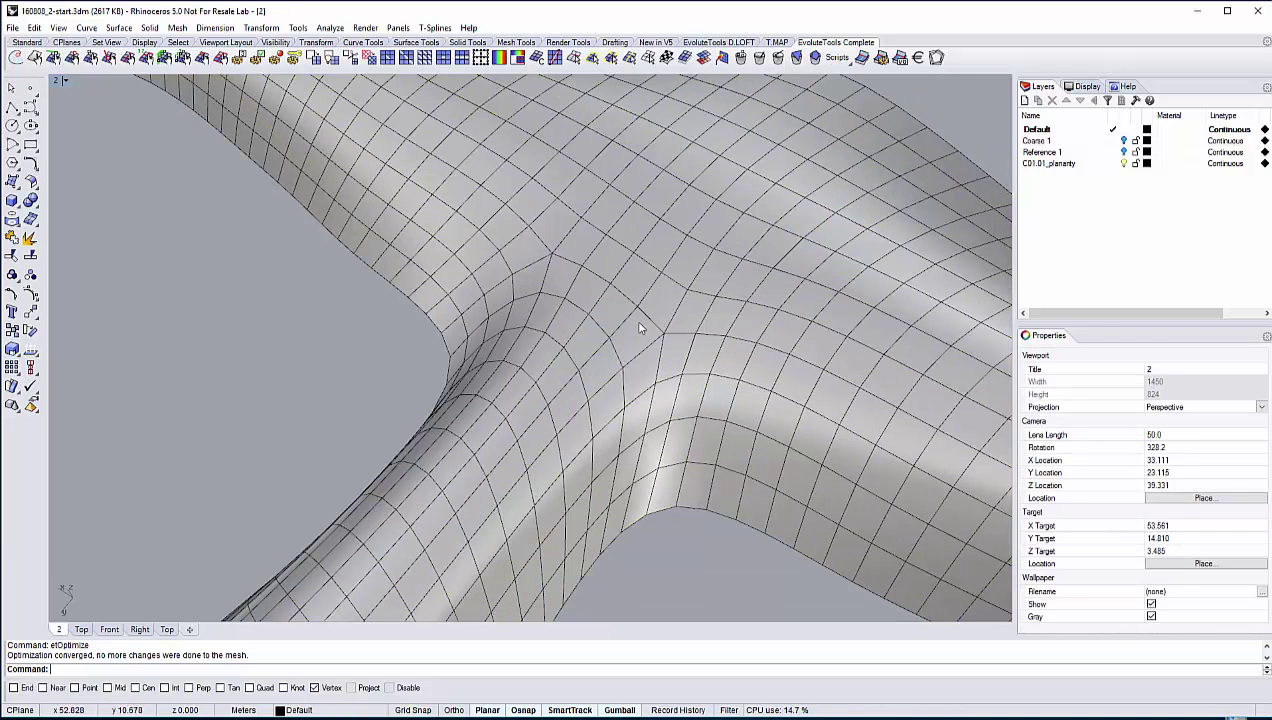
Reopen Edgegroup10 in the mesh's edge length optimization settings to review its edges and target length, and leave it as is
click(600, 283)
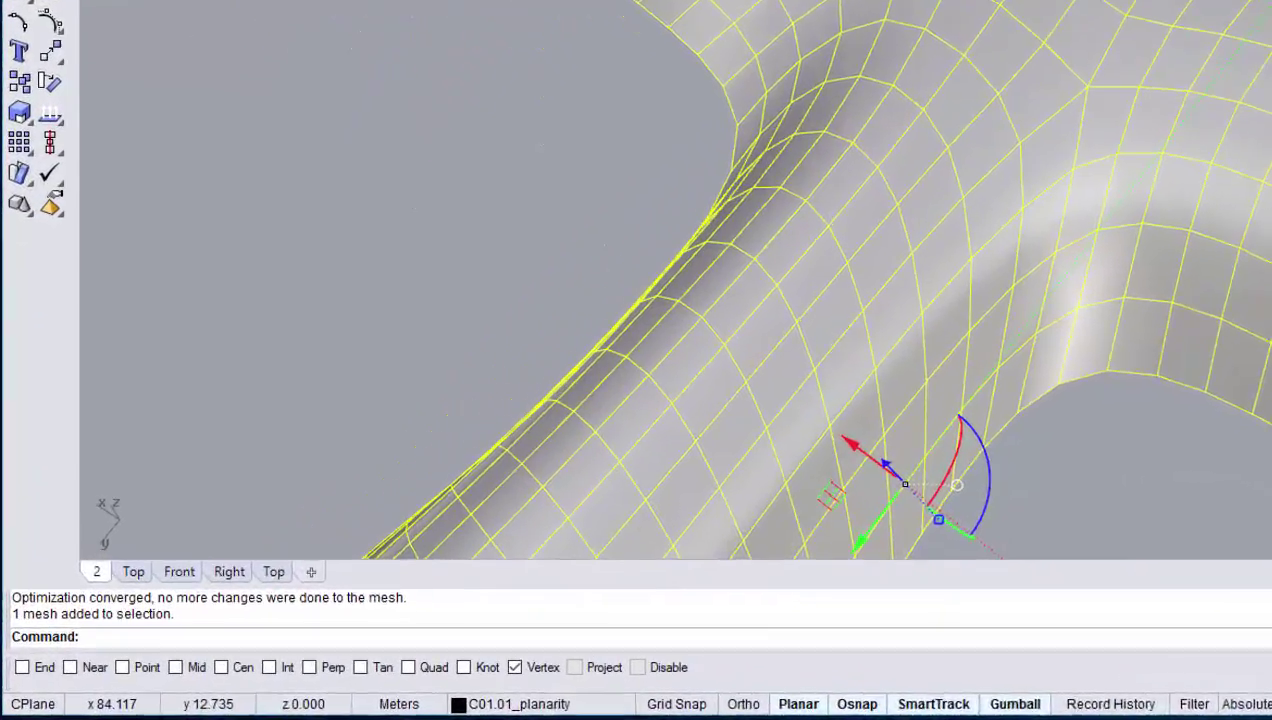
click(170, 1)
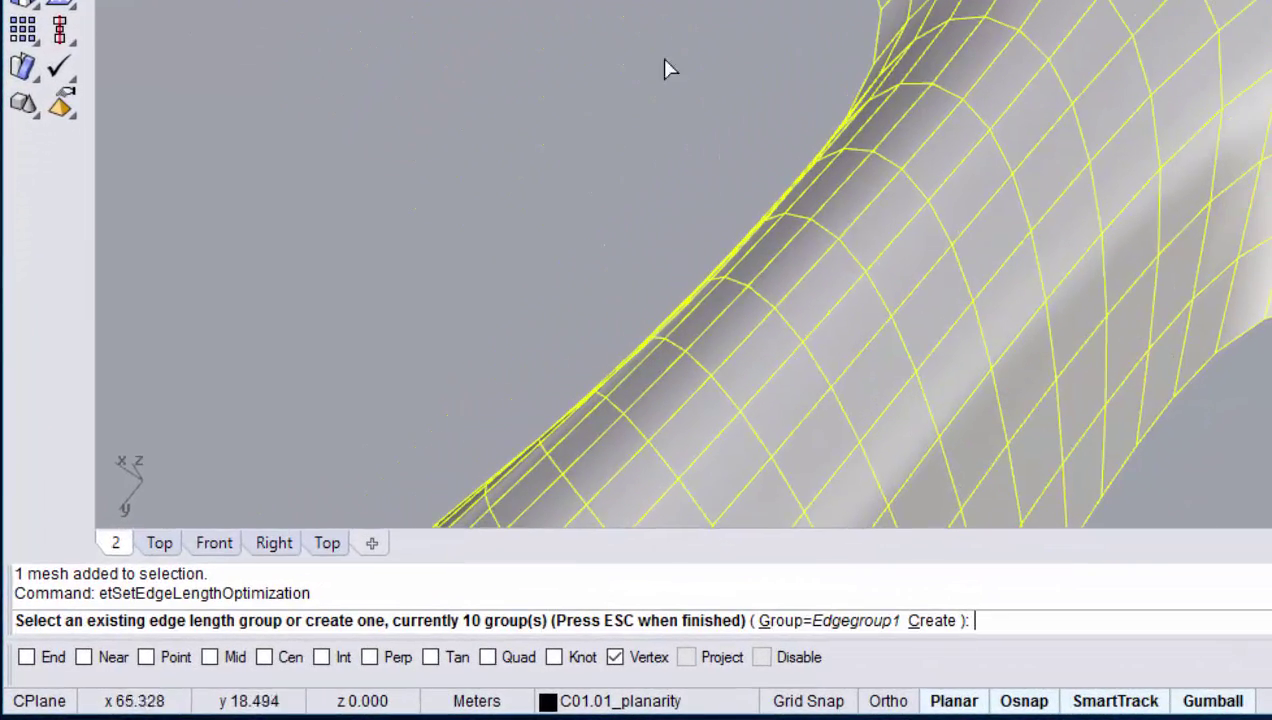
click(878, 632)
click(1100, 620)
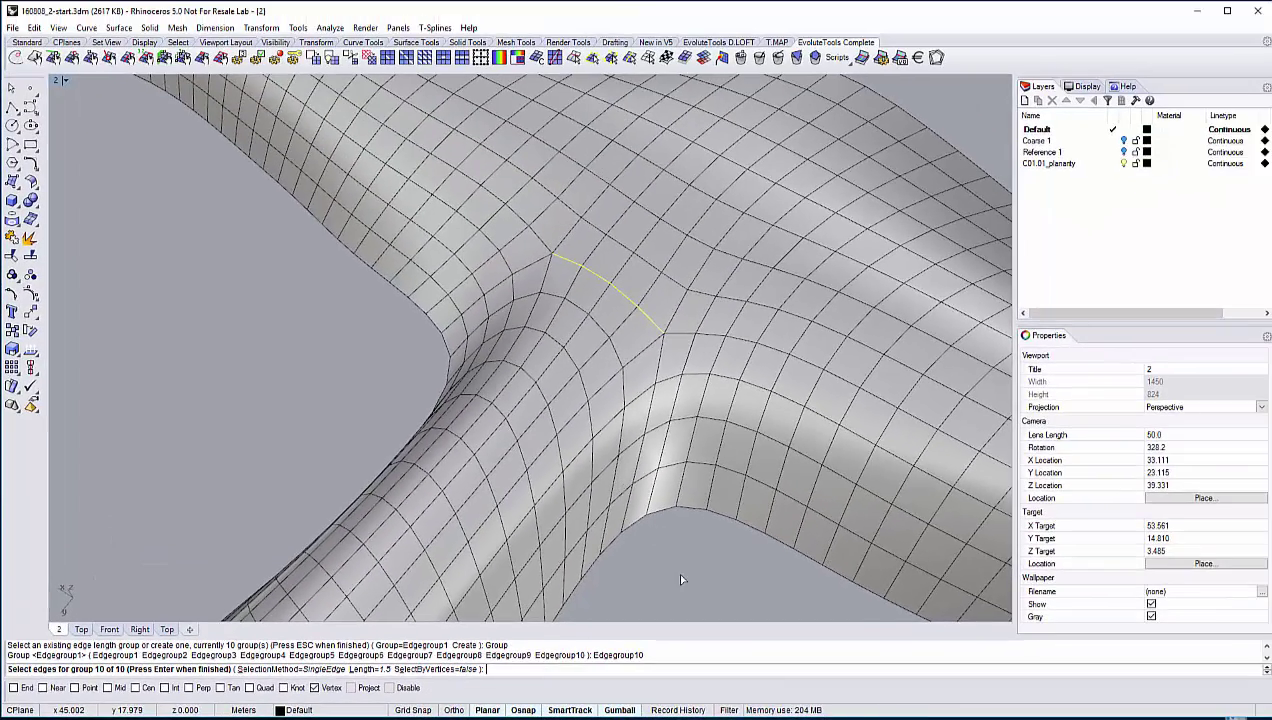
key(Return)
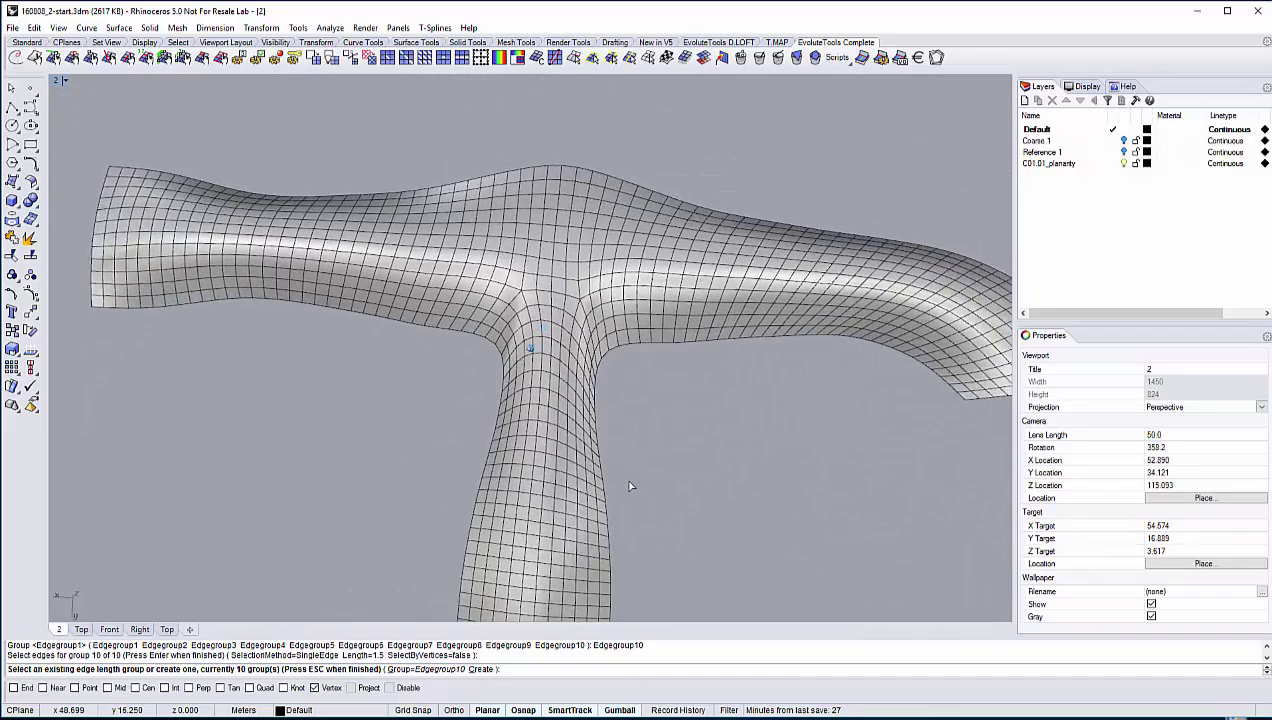
Examine the whole optimized mesh in plan and perspective, checking the straight end boundaries of its arms
right_drag(630, 486, 650, 481)
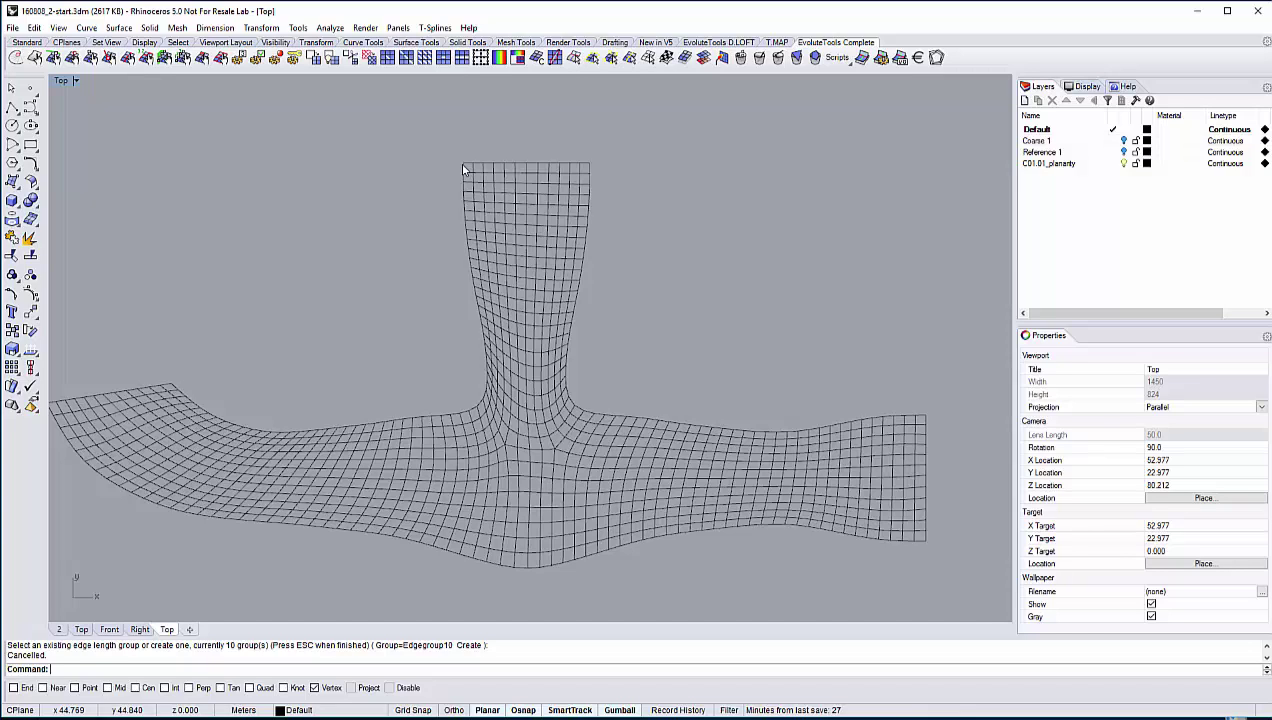
click(465, 165)
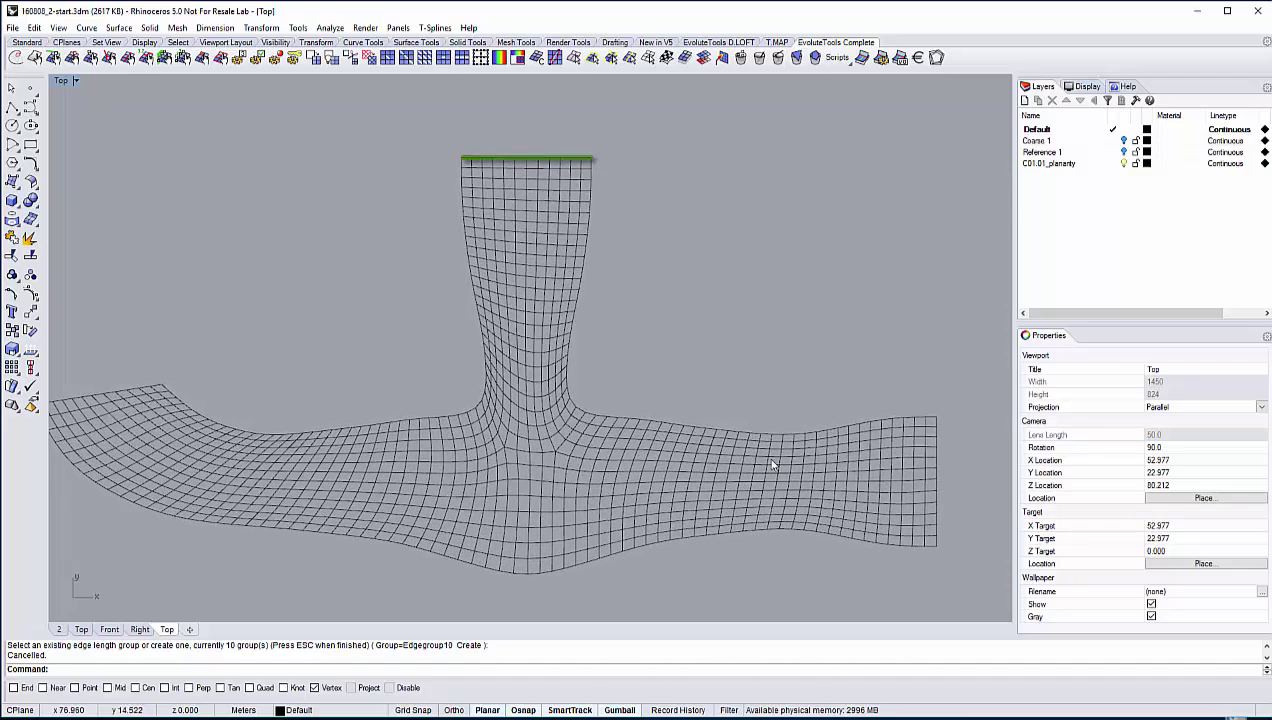
click(937, 422)
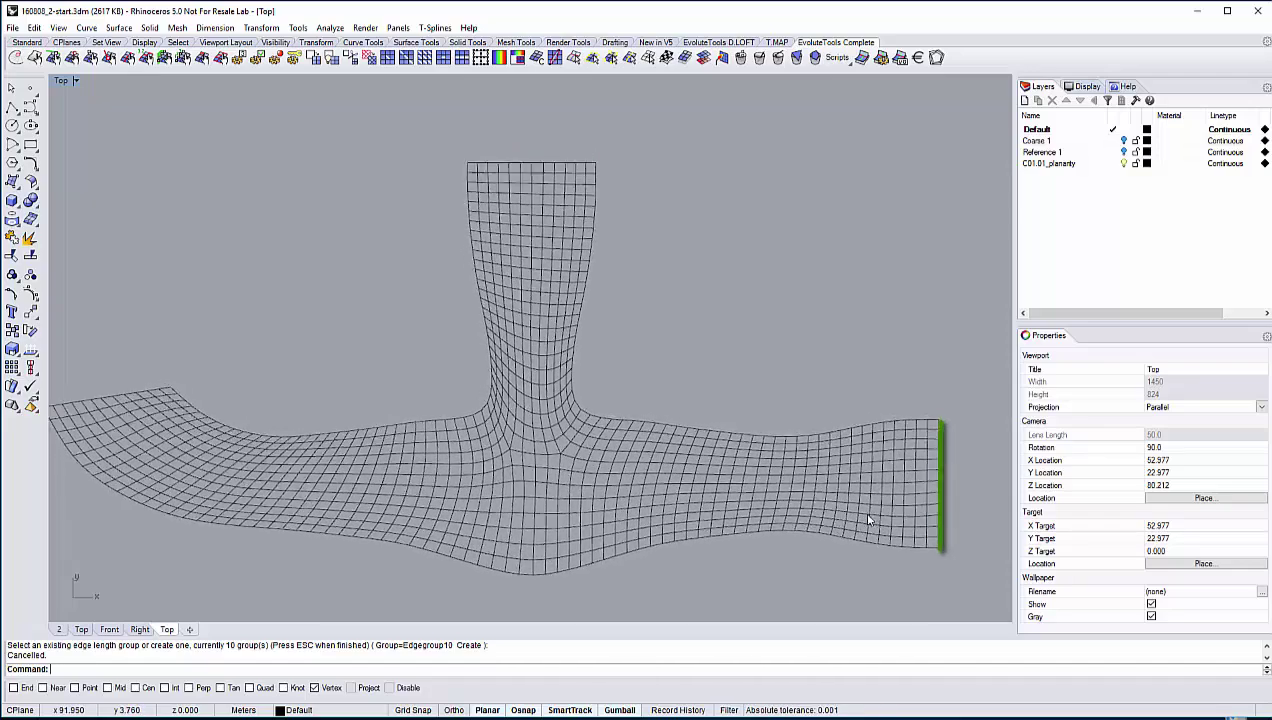
click(59, 629)
right_drag(452, 440, 549, 401)
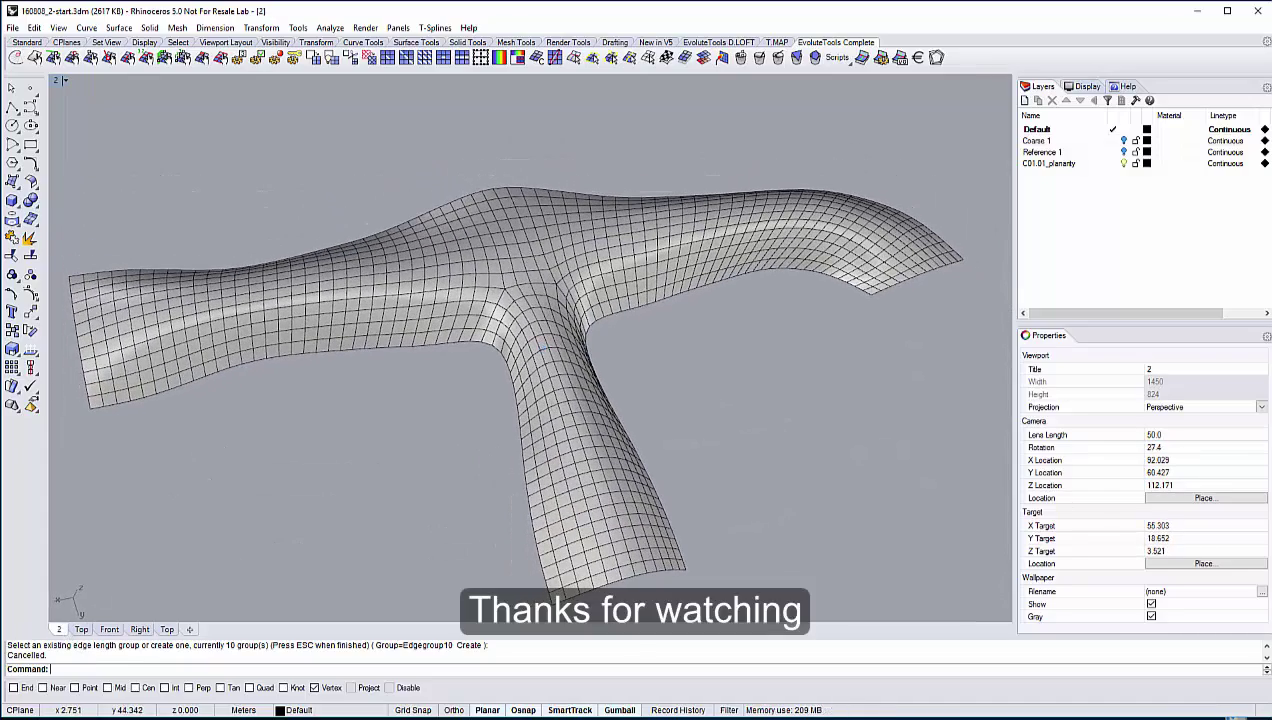